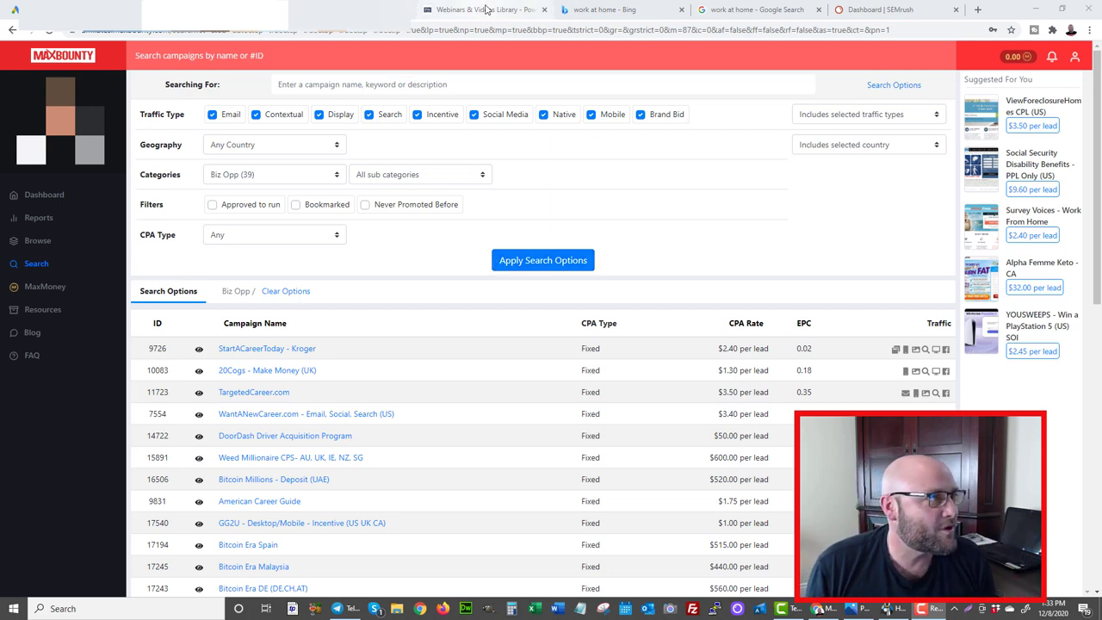
Step: Open Powerhouse Affiliate's Webinars library and highlight the 'Google Ads Training - Part 1 - Search Ads' lesson
{"action": "left_click", "coordinate": [486, 8]}
{"action": "left_click", "coordinate": [353, 9]}
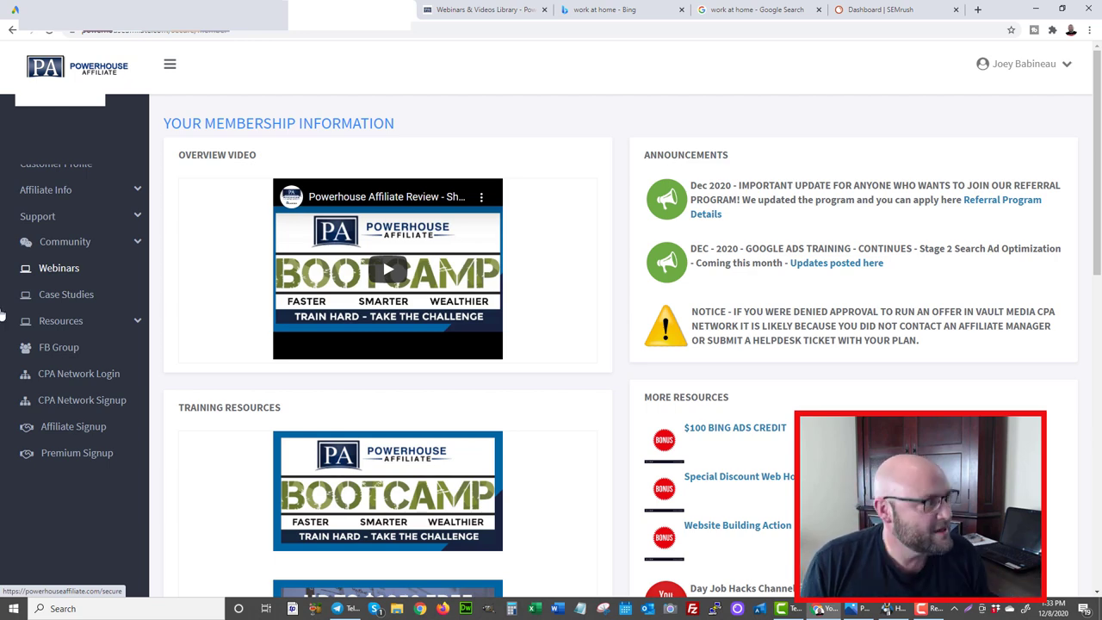
{"action": "left_click", "coordinate": [496, 15]}
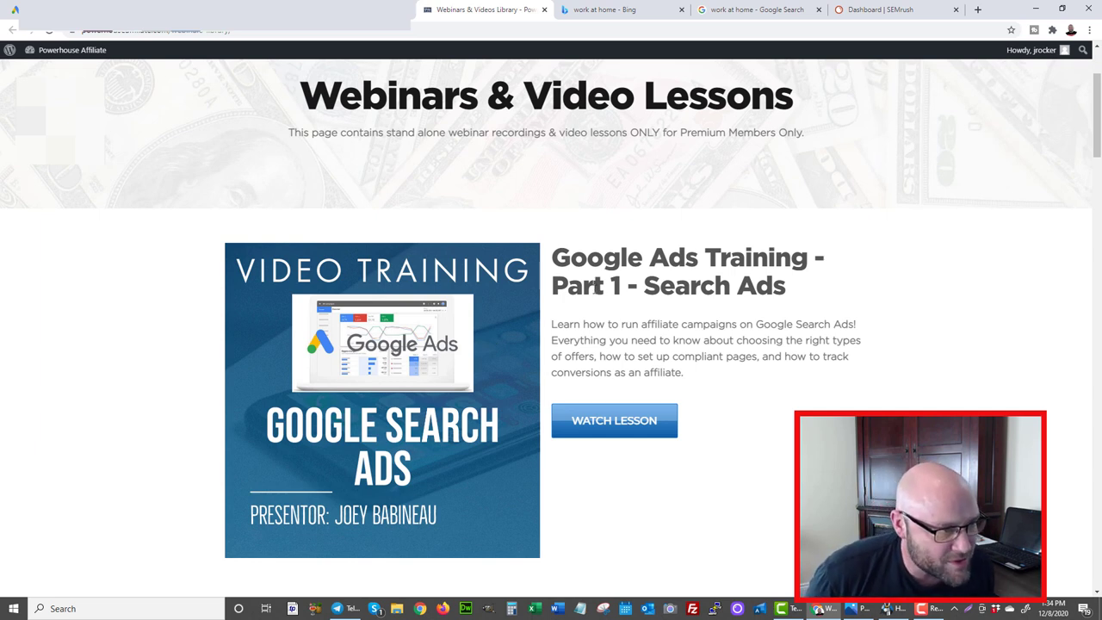
{"action": "left_click_drag", "start_coordinate": [602, 257], "coordinate": [775, 257]}
{"action": "left_click_drag", "start_coordinate": [831, 285], "coordinate": [831, 285]}
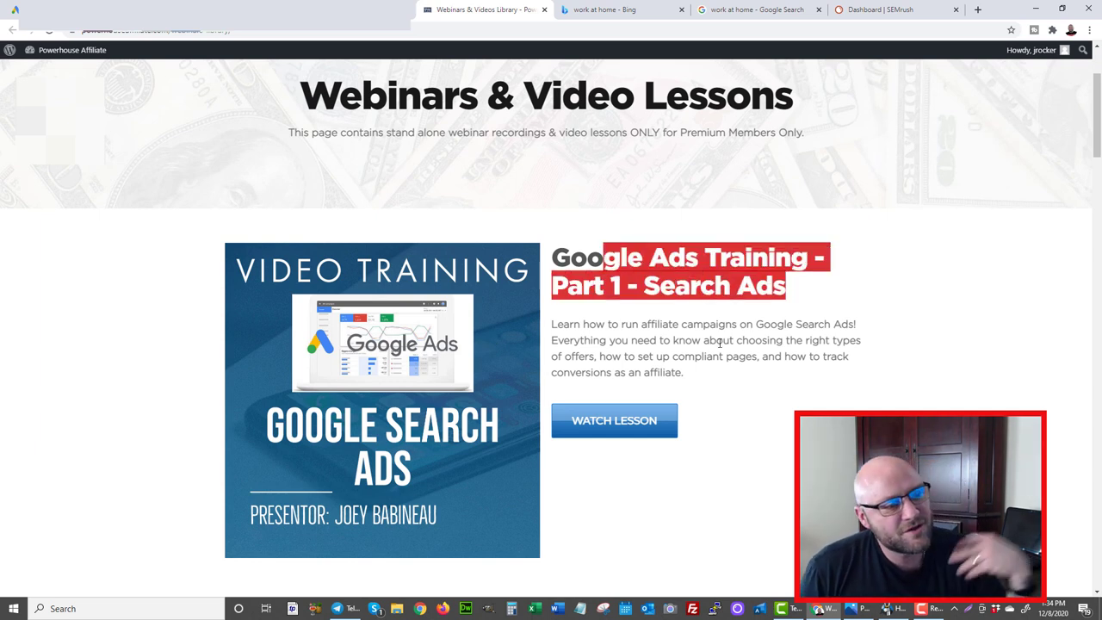
{"action": "left_click", "coordinate": [656, 357]}
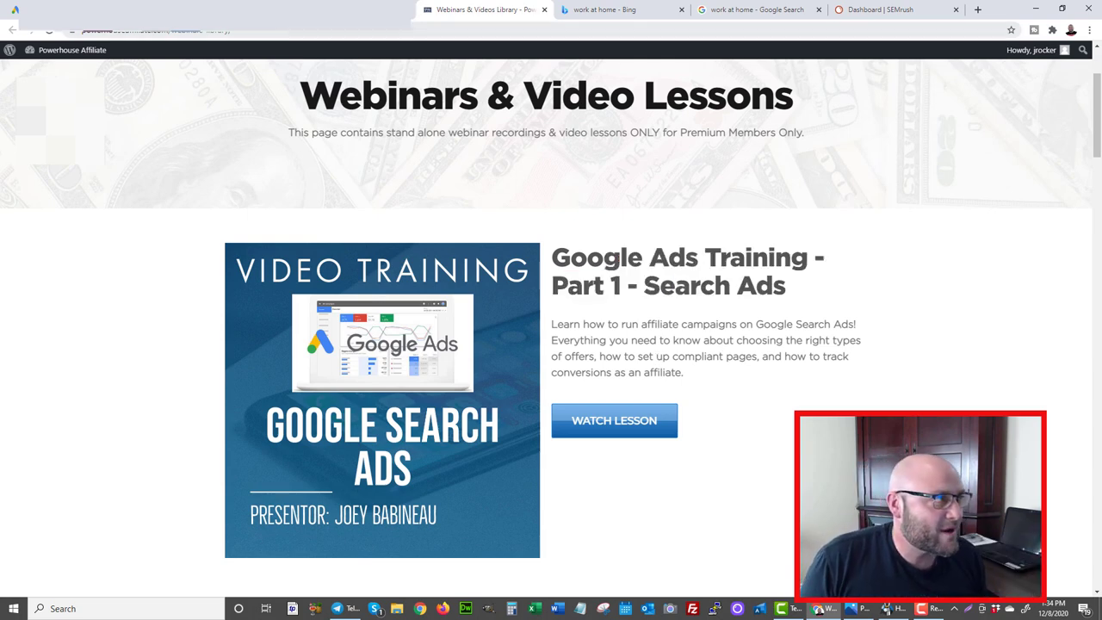
Step: Back in MaxBounty, open the Work at Home Moms - CPL (US,CA) campaign paying $1.60 per lead
{"action": "left_click", "coordinate": [211, 10]}
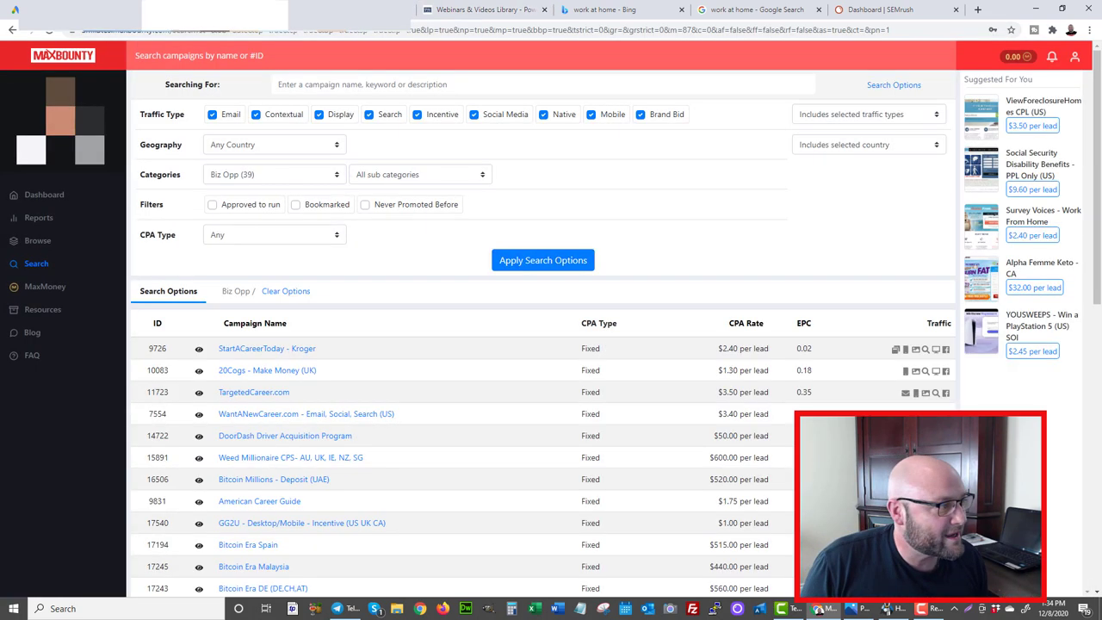
{"action": "scroll", "coordinate": [671, 338], "scroll_direction": "down", "scroll_amount": 3}
{"action": "scroll", "coordinate": [674, 338], "scroll_direction": "down", "scroll_amount": 2}
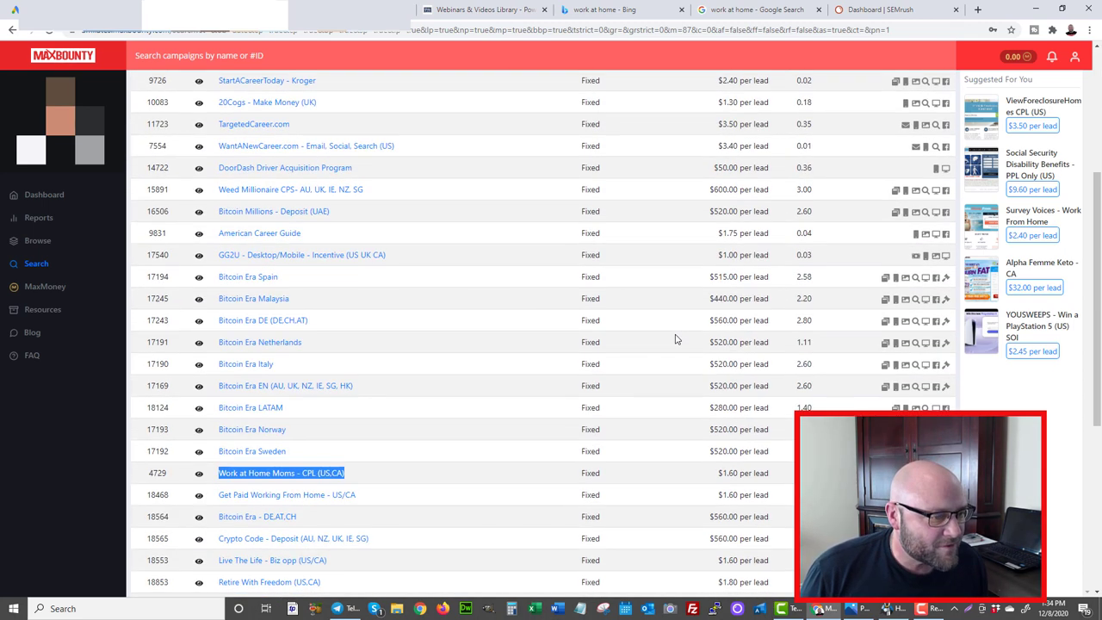
{"action": "scroll", "coordinate": [747, 305], "scroll_direction": "up", "scroll_amount": 1}
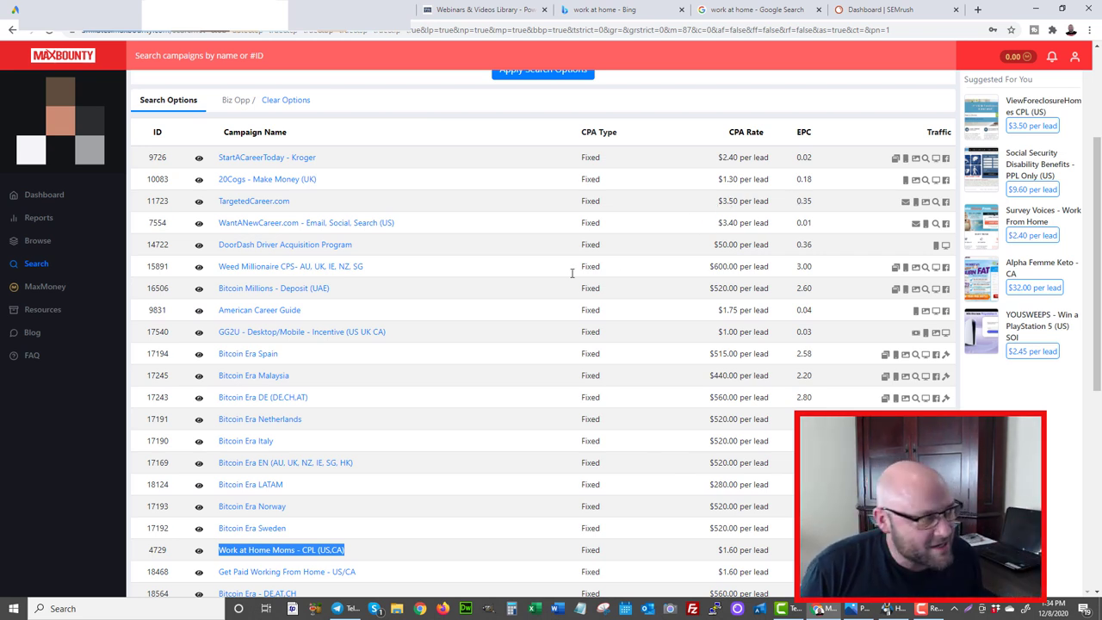
{"action": "scroll", "coordinate": [616, 366], "scroll_direction": "down", "scroll_amount": 2}
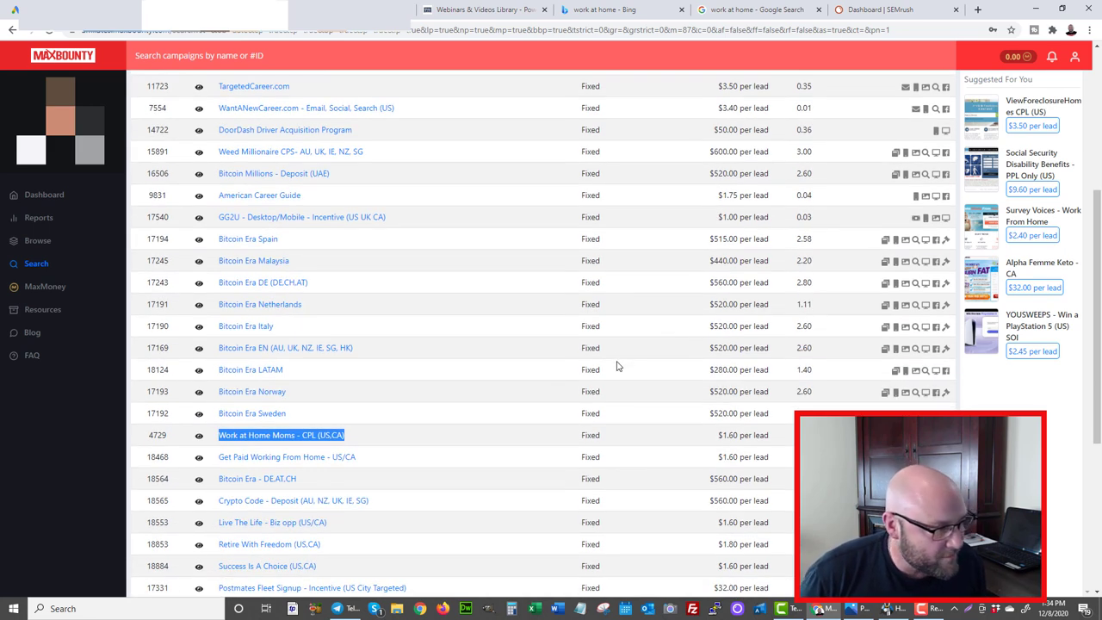
{"action": "scroll", "coordinate": [616, 366], "scroll_direction": "down", "scroll_amount": 1}
{"action": "left_click", "coordinate": [428, 362]}
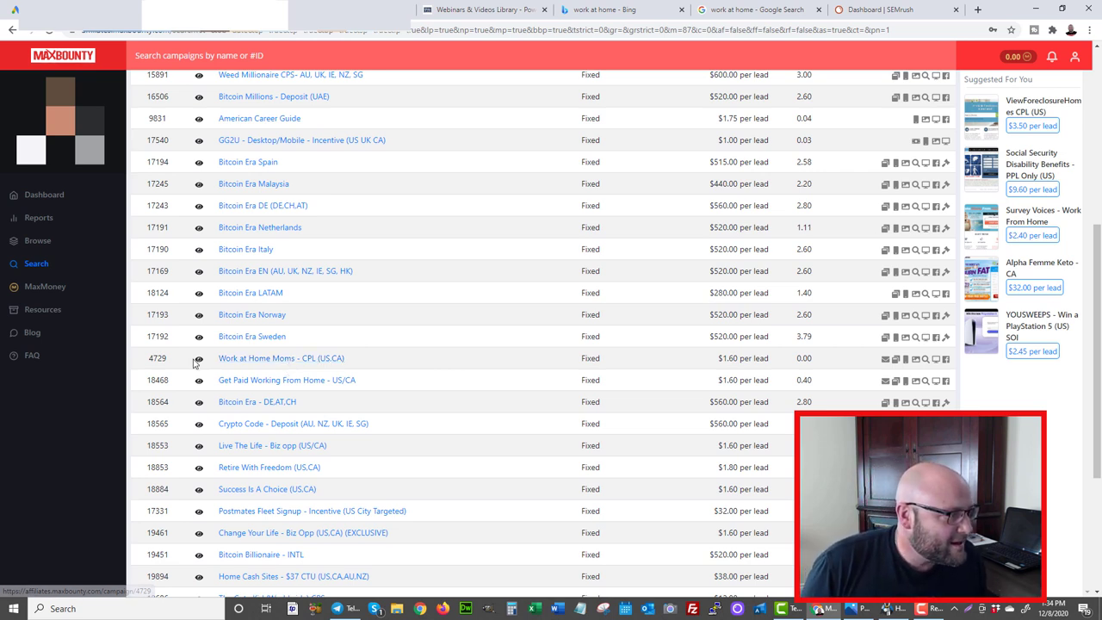
{"action": "mouse_move", "coordinate": [198, 435]}
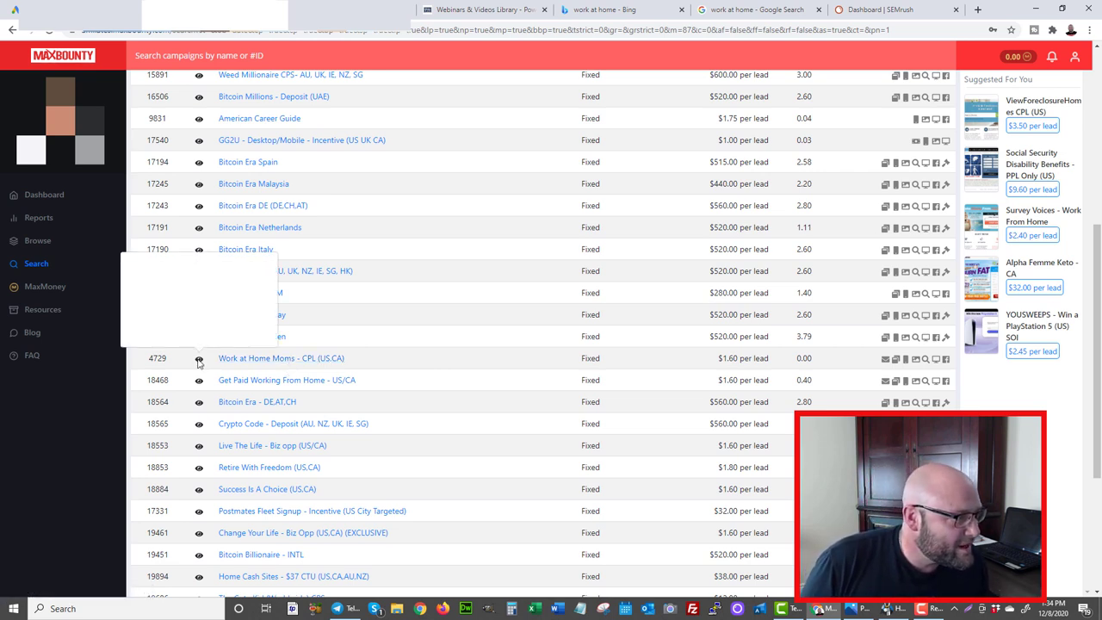
{"action": "left_click", "coordinate": [273, 364]}
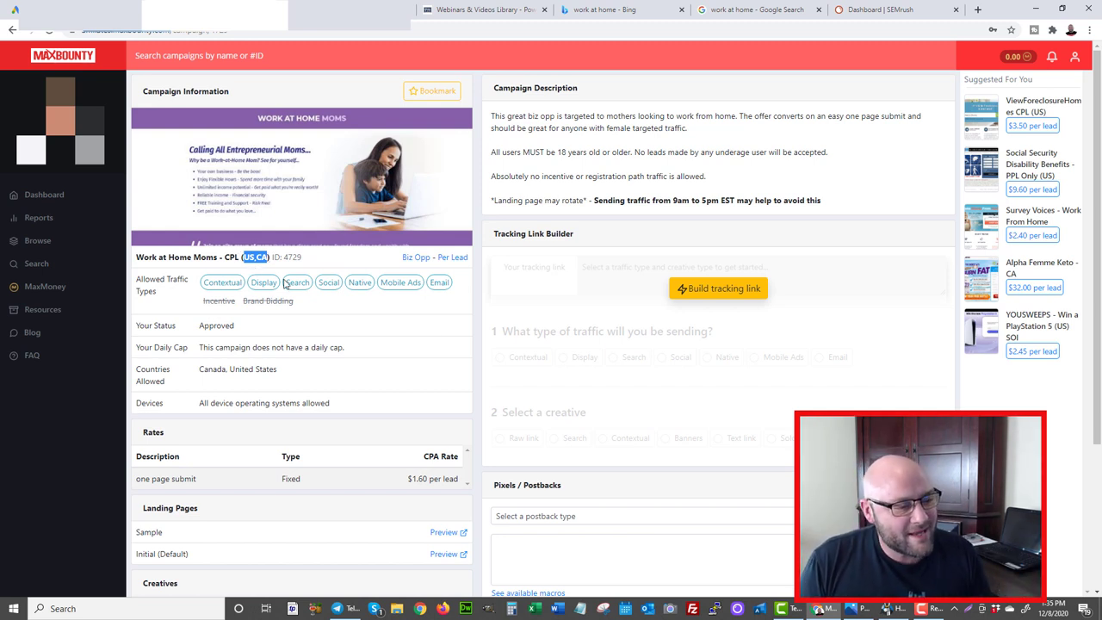
{"action": "left_click", "coordinate": [895, 609]}
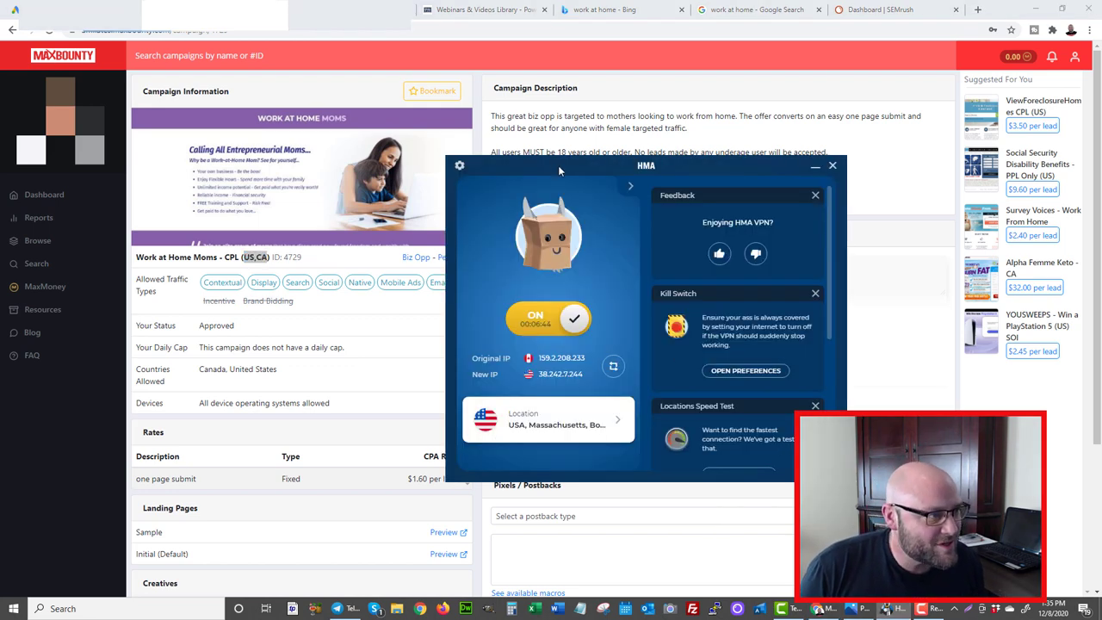
{"action": "left_click_drag", "start_coordinate": [558, 166], "coordinate": [443, 174]}
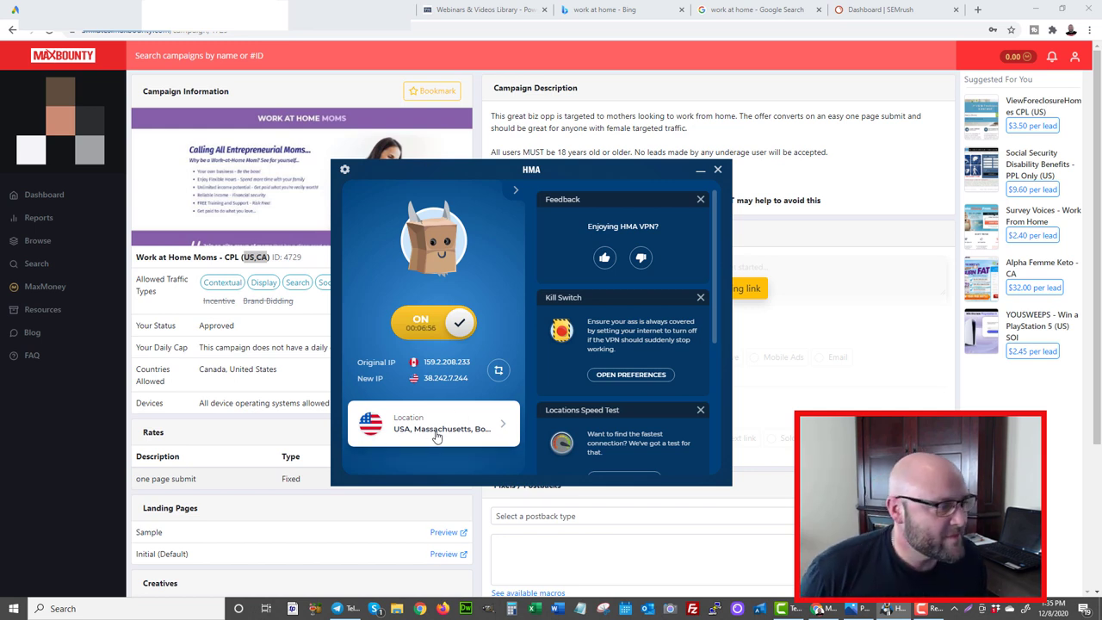
{"action": "left_click", "coordinate": [436, 429]}
{"action": "scroll", "coordinate": [603, 409], "scroll_direction": "down", "scroll_amount": 3}
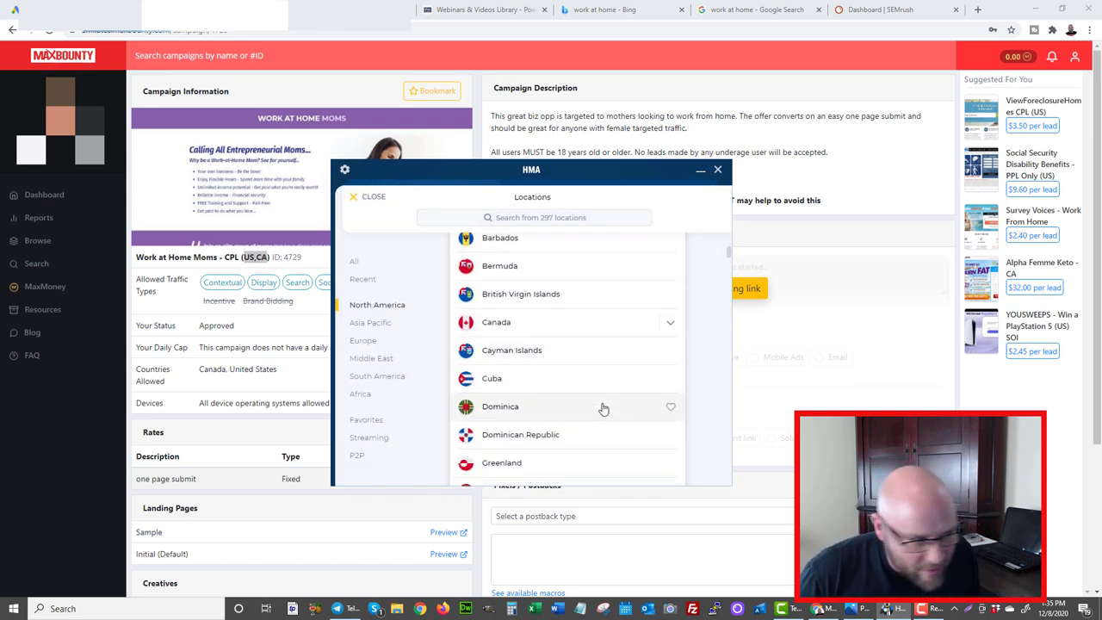
{"action": "scroll", "coordinate": [603, 409], "scroll_direction": "down", "scroll_amount": 3}
{"action": "scroll", "coordinate": [603, 409], "scroll_direction": "down", "scroll_amount": 2}
{"action": "scroll", "coordinate": [603, 409], "scroll_direction": "down", "scroll_amount": 2}
{"action": "scroll", "coordinate": [603, 409], "scroll_direction": "down", "scroll_amount": 2}
{"action": "scroll", "coordinate": [604, 409], "scroll_direction": "down", "scroll_amount": 5}
{"action": "scroll", "coordinate": [603, 406], "scroll_direction": "down", "scroll_amount": 2}
{"action": "left_click", "coordinate": [720, 170]}
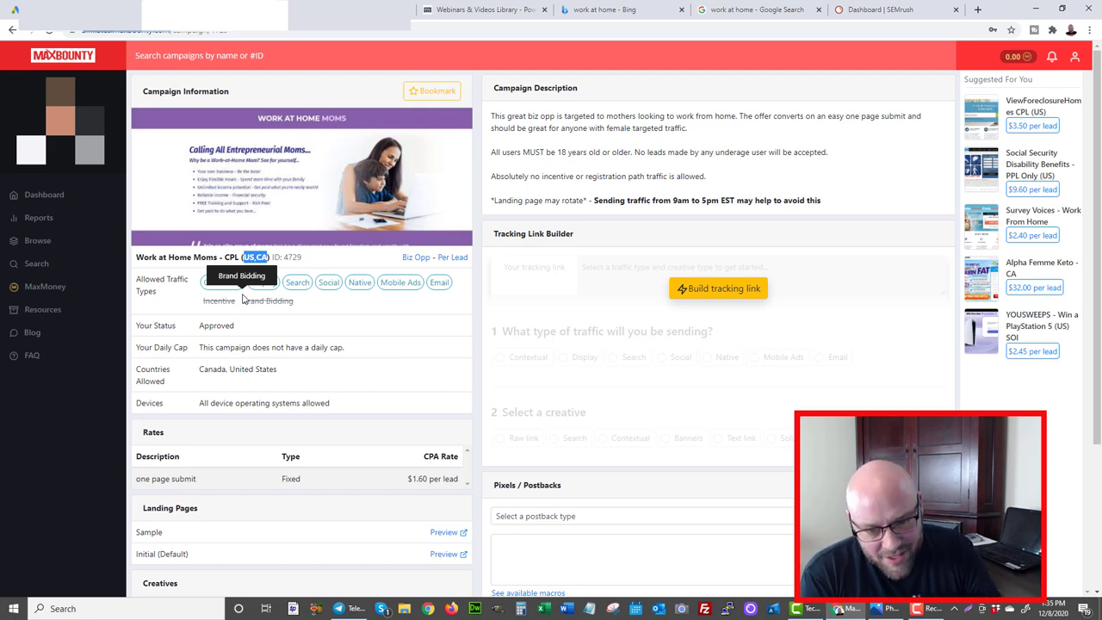
Step: Review the Bing ads for the work at home search
{"action": "left_click", "coordinate": [610, 10]}
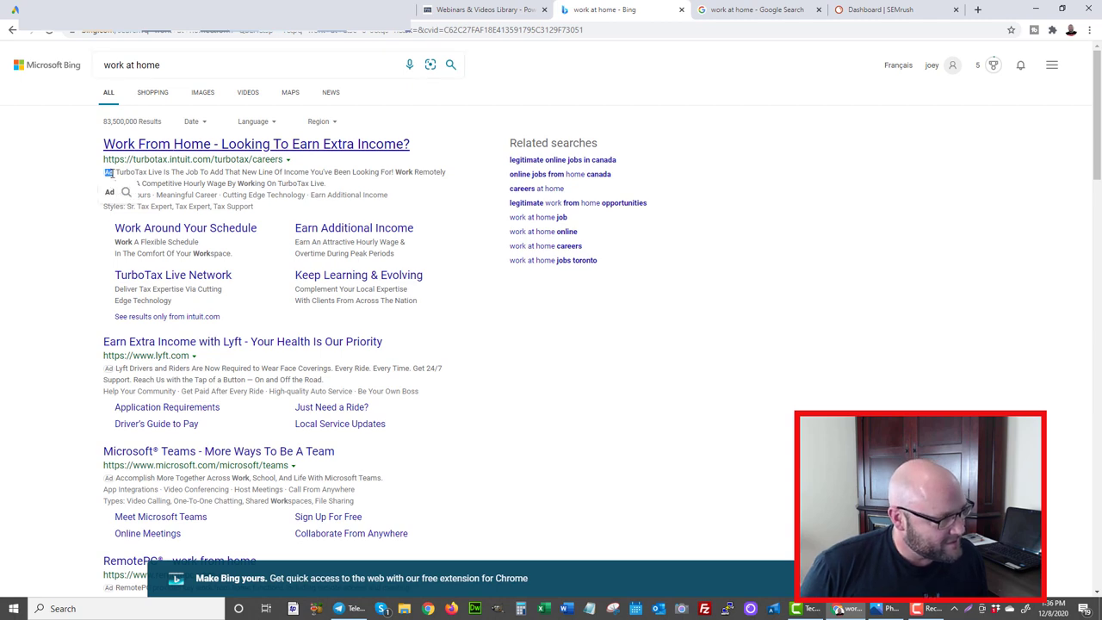
{"action": "scroll", "coordinate": [94, 189], "scroll_direction": "down", "scroll_amount": 3}
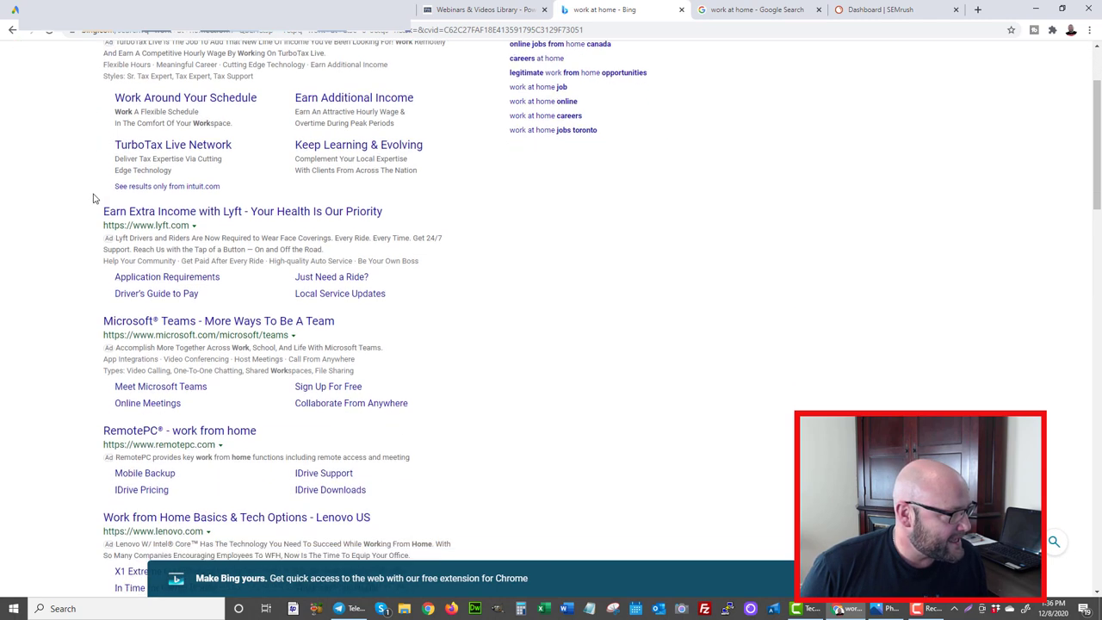
{"action": "scroll", "coordinate": [95, 198], "scroll_direction": "down", "scroll_amount": 1}
{"action": "scroll", "coordinate": [95, 198], "scroll_direction": "down", "scroll_amount": 2}
{"action": "scroll", "coordinate": [95, 198], "scroll_direction": "down", "scroll_amount": 1}
{"action": "scroll", "coordinate": [95, 198], "scroll_direction": "up", "scroll_amount": 4}
{"action": "scroll", "coordinate": [95, 198], "scroll_direction": "up", "scroll_amount": 3}
Step: Replace the Bing query with 'make money online' and run the search
{"action": "left_click_drag", "start_coordinate": [199, 63], "coordinate": [84, 78]}
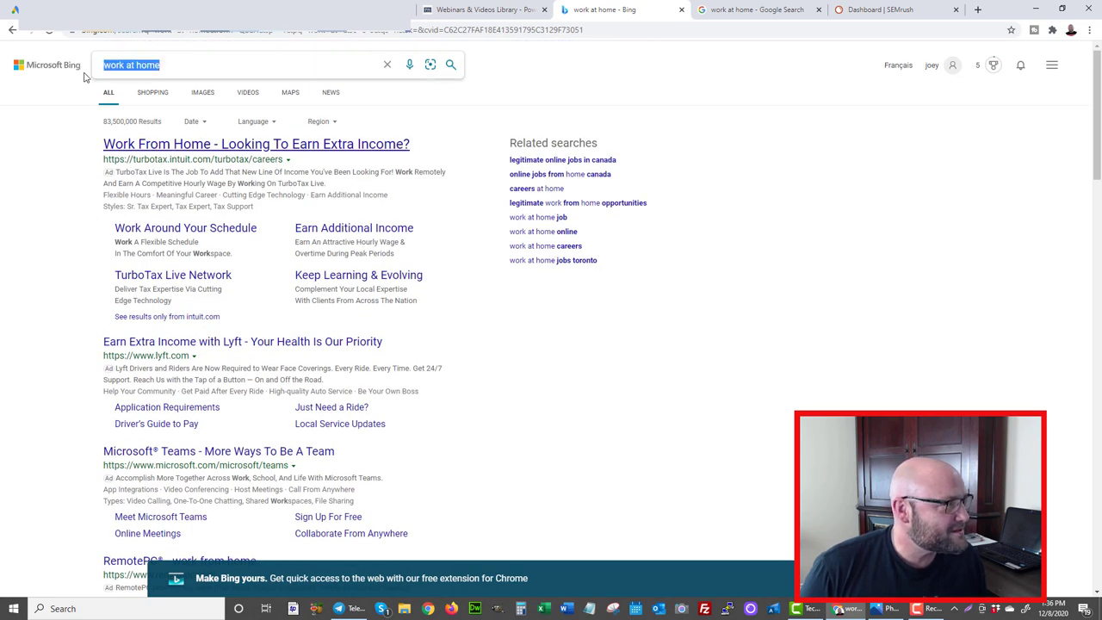
{"action": "type", "text": "maker"}
{"action": "key", "text": "BackSpace"}
{"action": "type", "text": "ney online"}
{"action": "key", "text": "Return"}
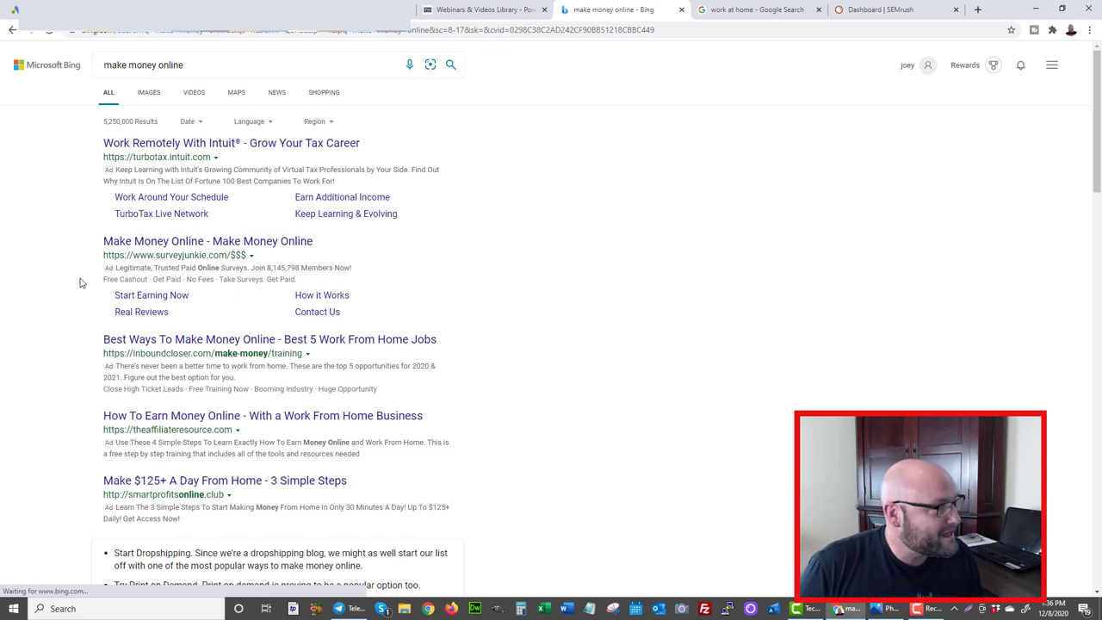
Step: Scroll the paid results and highlight theaffiliateresource.com's ad domain
{"action": "scroll", "coordinate": [60, 286], "scroll_direction": "down", "scroll_amount": 1}
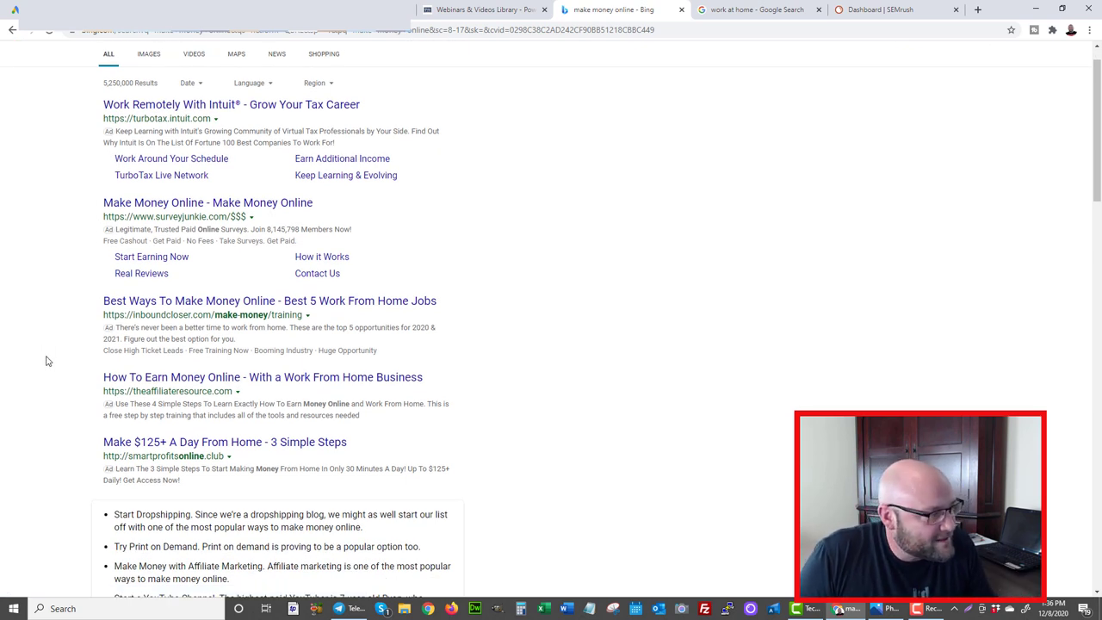
{"action": "scroll", "coordinate": [44, 359], "scroll_direction": "down", "scroll_amount": 1}
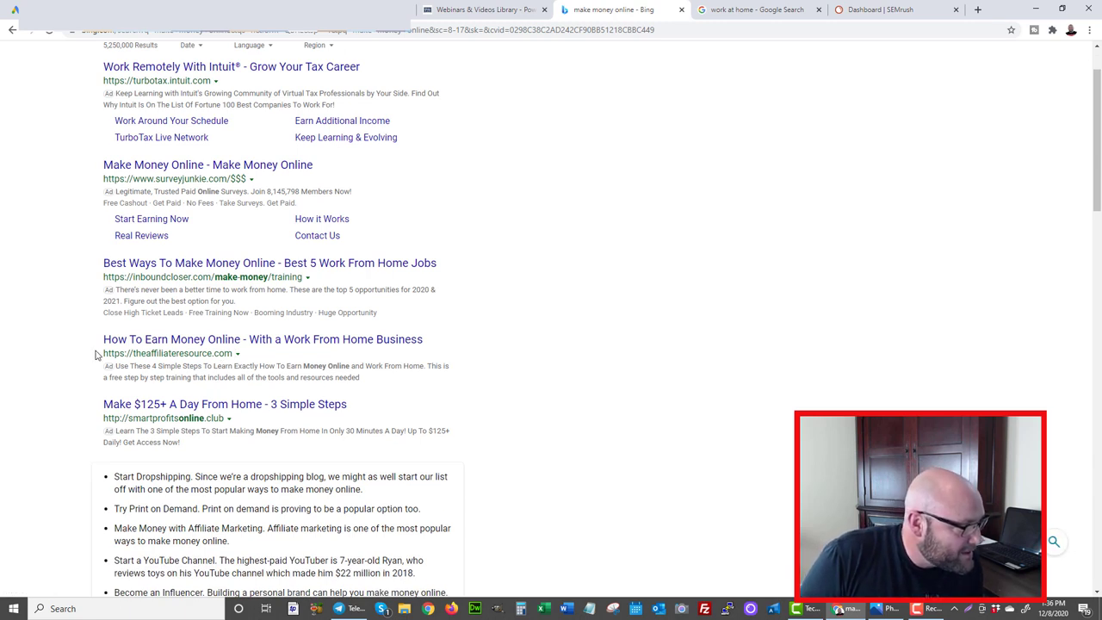
{"action": "left_click_drag", "start_coordinate": [112, 353], "coordinate": [232, 353]}
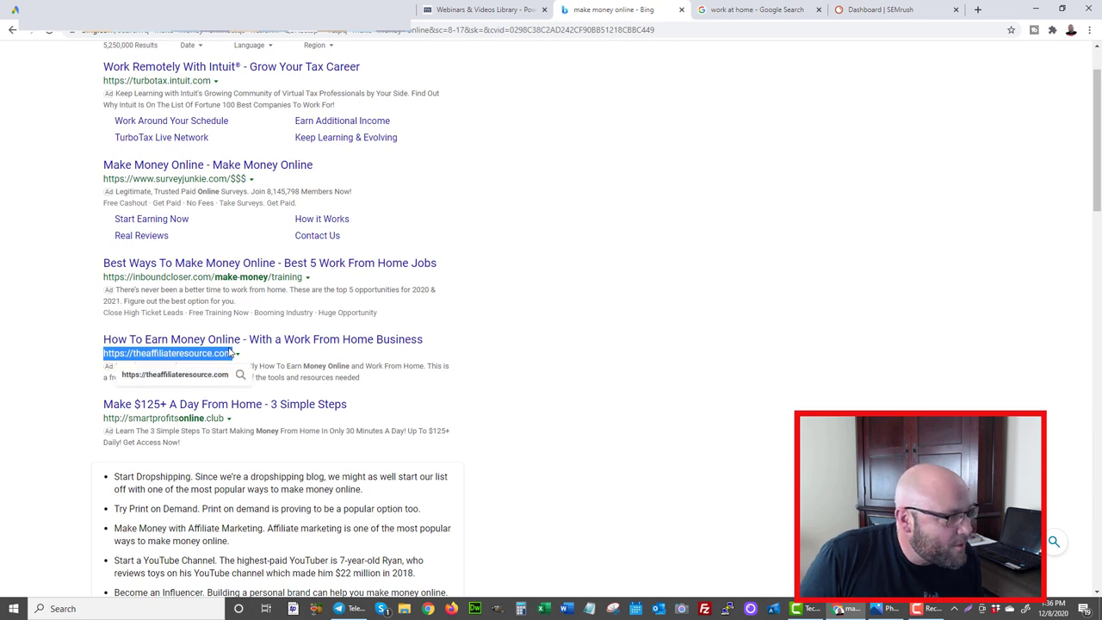
{"action": "scroll", "coordinate": [125, 210], "scroll_direction": "up", "scroll_amount": 2}
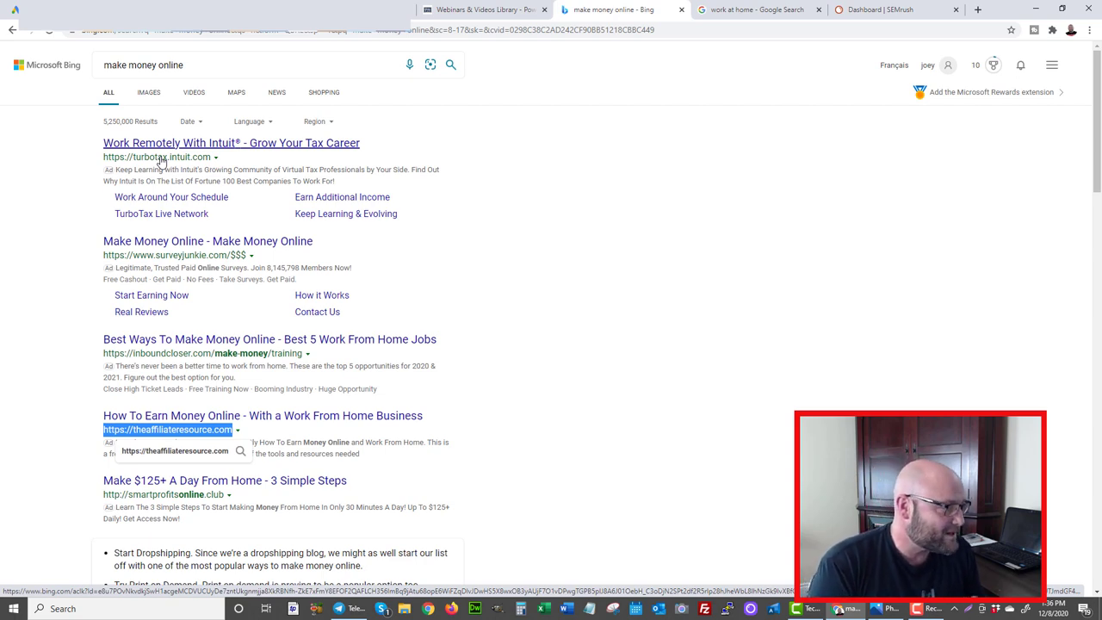
Step: Scan the Google work at home ads, then go to the Google Ads ad groups for Dec 1–7, 2020
{"action": "left_click", "coordinate": [756, 8]}
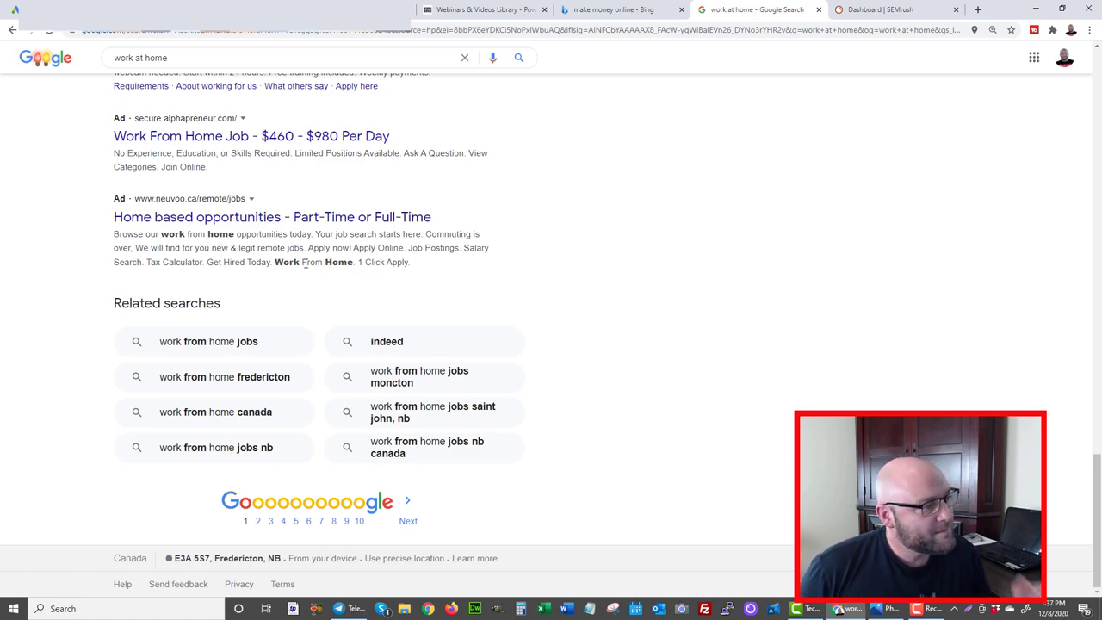
{"action": "scroll", "coordinate": [305, 262], "scroll_direction": "up", "scroll_amount": 3}
{"action": "scroll", "coordinate": [305, 262], "scroll_direction": "up", "scroll_amount": 3}
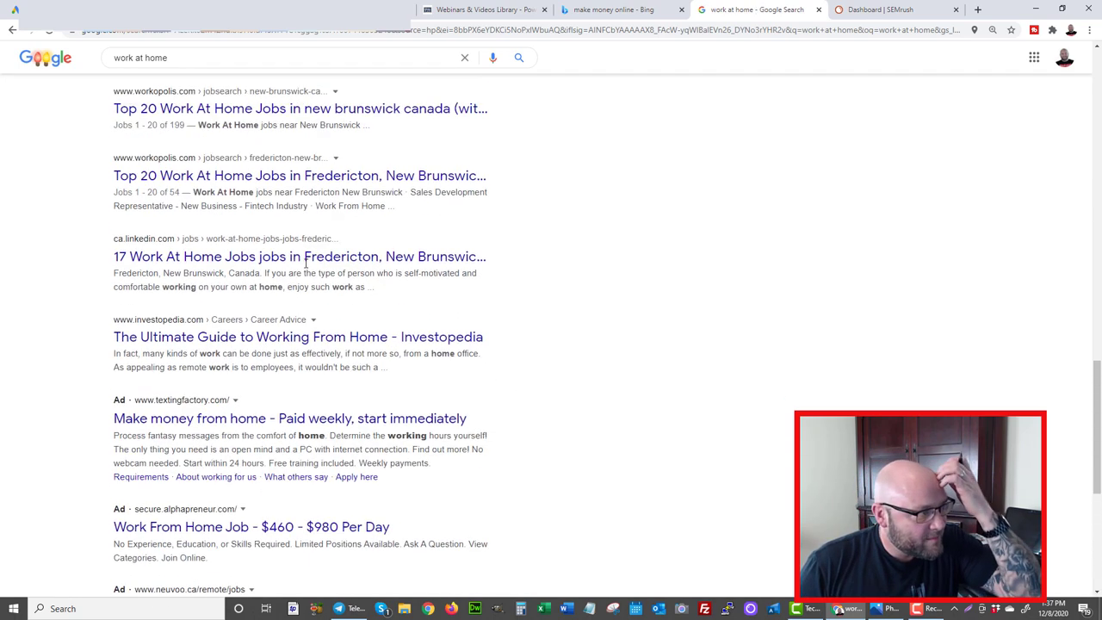
{"action": "scroll", "coordinate": [304, 263], "scroll_direction": "up", "scroll_amount": 4}
{"action": "scroll", "coordinate": [305, 262], "scroll_direction": "up", "scroll_amount": 3}
{"action": "scroll", "coordinate": [305, 262], "scroll_direction": "up", "scroll_amount": 4}
{"action": "scroll", "coordinate": [305, 263], "scroll_direction": "down", "scroll_amount": 4}
{"action": "scroll", "coordinate": [305, 262], "scroll_direction": "down", "scroll_amount": 5}
{"action": "scroll", "coordinate": [306, 267], "scroll_direction": "down", "scroll_amount": 4}
{"action": "scroll", "coordinate": [305, 266], "scroll_direction": "down", "scroll_amount": 3}
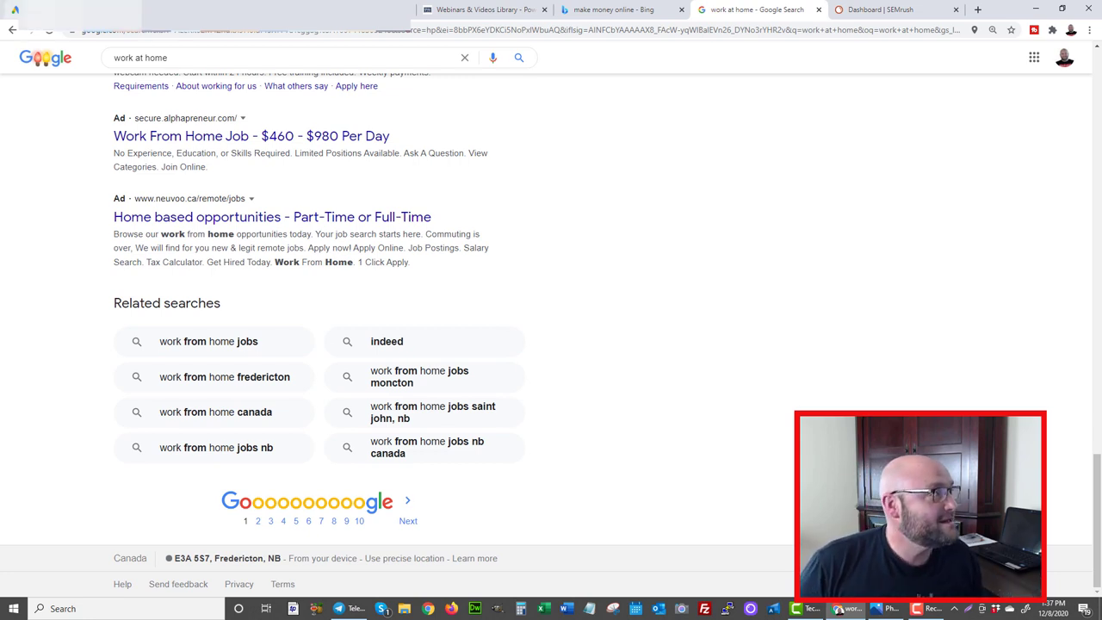
{"action": "key", "text": "ctrl+1"}
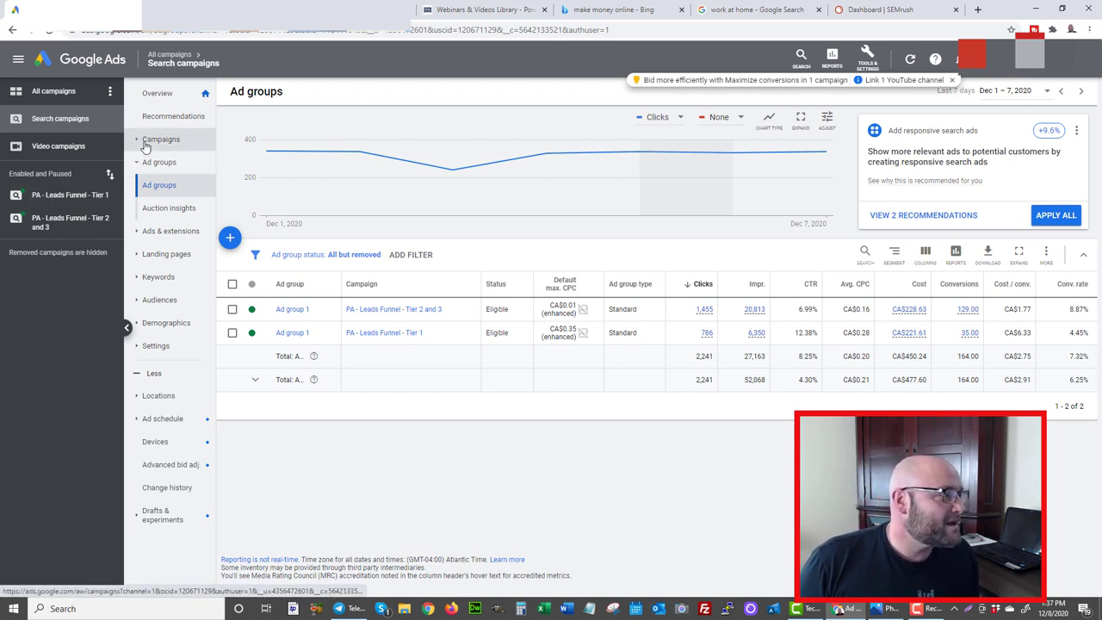
Step: Open Auction insights for Search campaigns, view the sample screenshot, then minimize it
{"action": "left_click", "coordinate": [171, 208]}
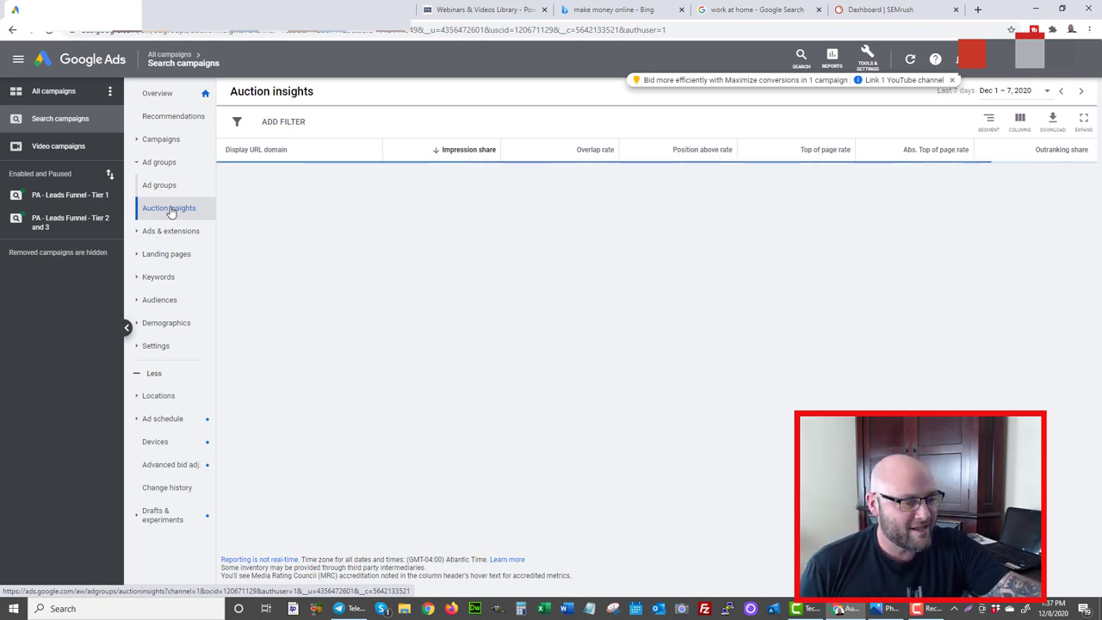
{"action": "left_click", "coordinate": [876, 608]}
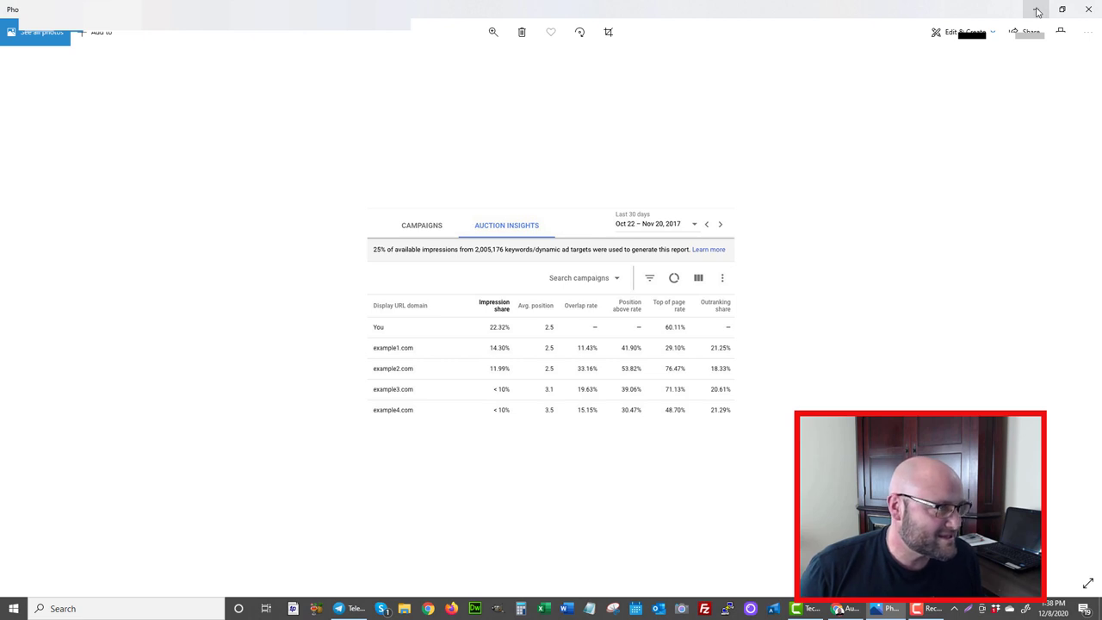
{"action": "left_click", "coordinate": [1038, 10]}
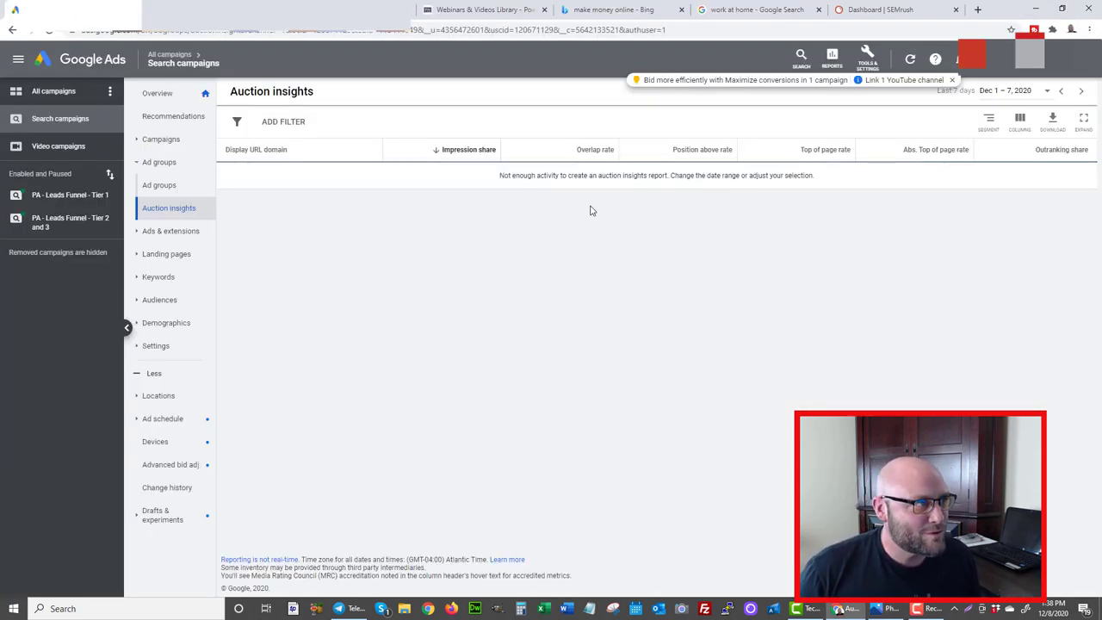
Step: In SEMrush, open Advertising Research from the Advertising section of the sidebar
{"action": "left_click", "coordinate": [875, 12]}
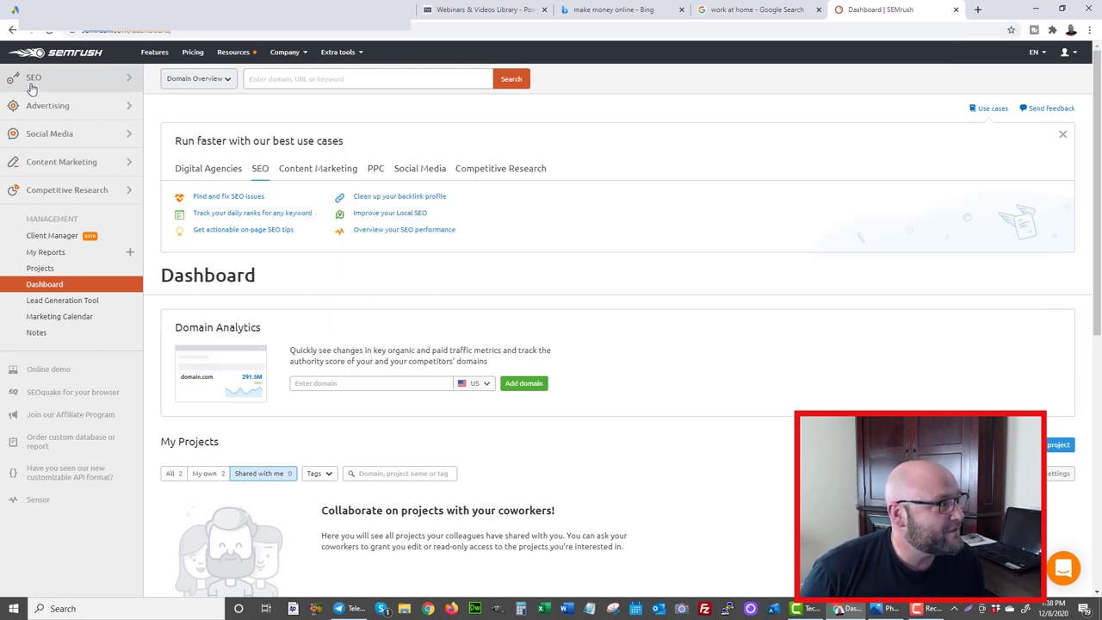
{"action": "left_click", "coordinate": [66, 105]}
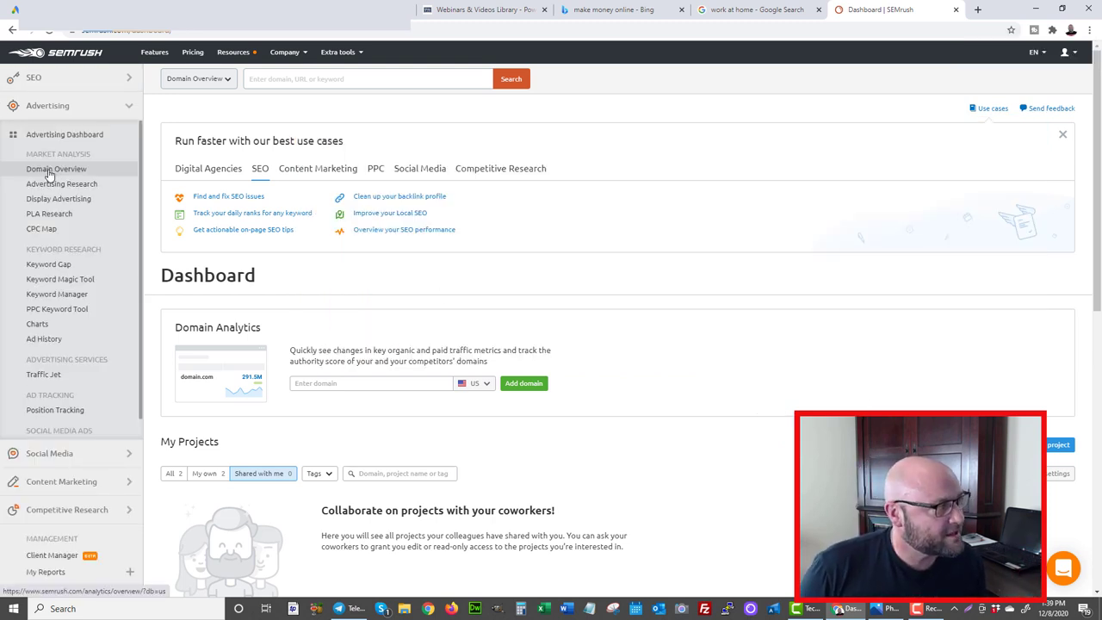
{"action": "left_click", "coordinate": [53, 186]}
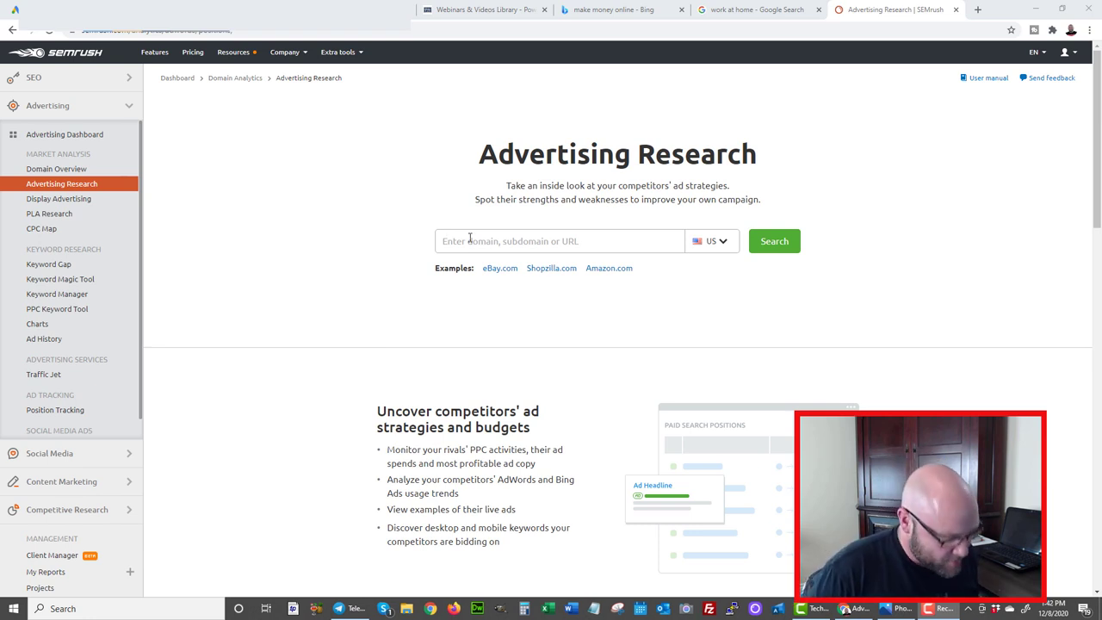
{"action": "left_click", "coordinate": [469, 240]}
{"action": "type", "text": "www.clickearners.com/"}
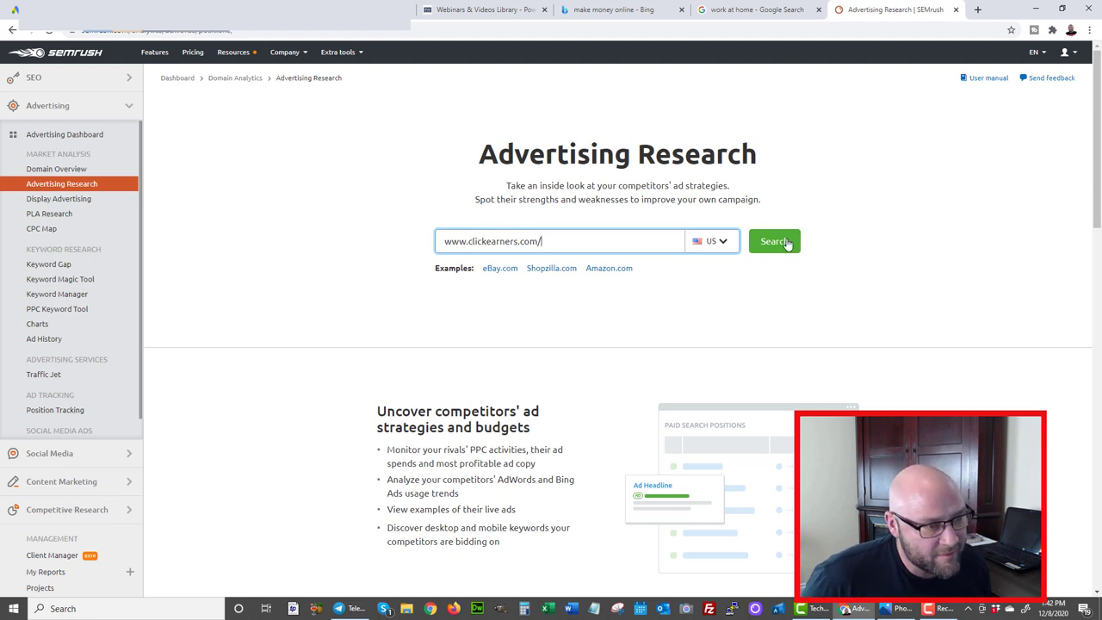
{"action": "left_click", "coordinate": [787, 242]}
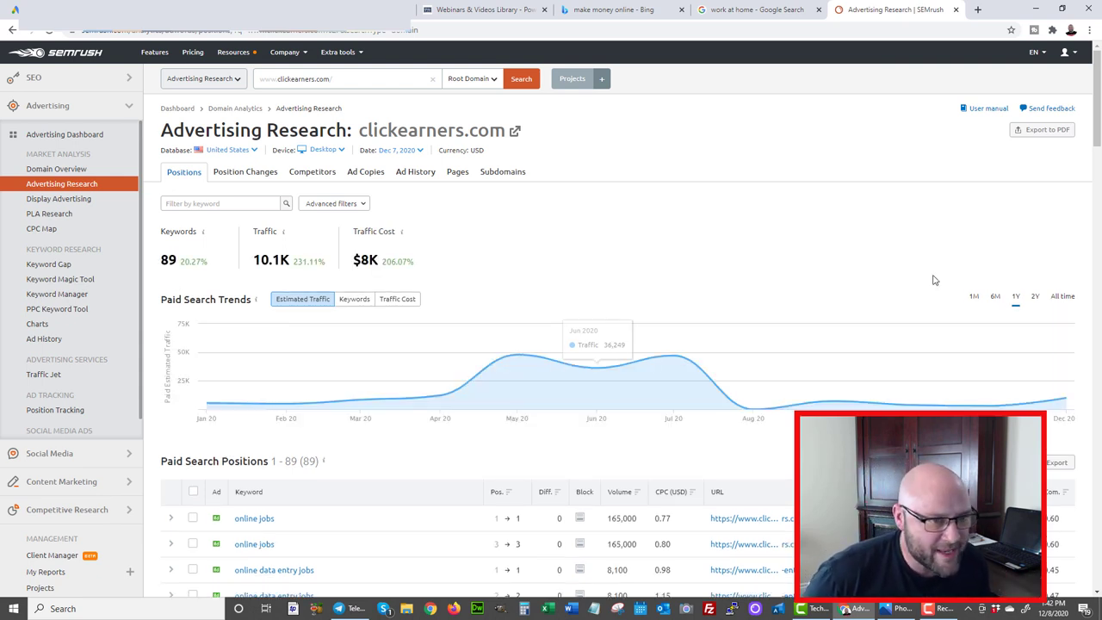
{"action": "left_click", "coordinate": [1035, 297]}
{"action": "mouse_move", "coordinate": [354, 407]}
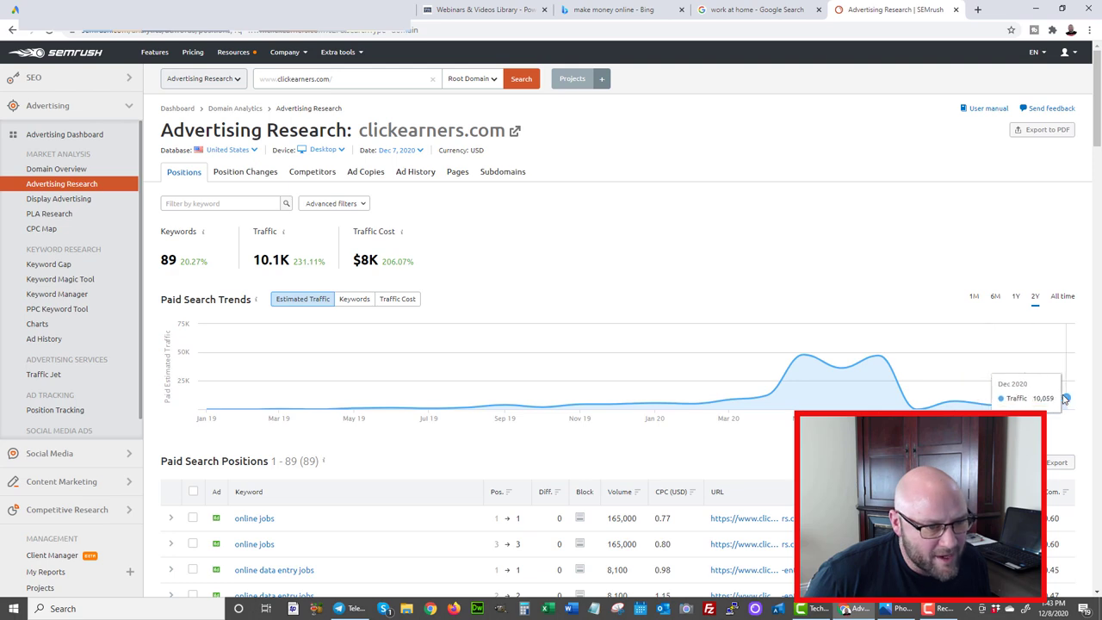
Step: Scroll through clickearners.com's 89 paid search keywords
{"action": "scroll", "coordinate": [679, 412], "scroll_direction": "down", "scroll_amount": 2}
{"action": "scroll", "coordinate": [680, 411], "scroll_direction": "down", "scroll_amount": 3}
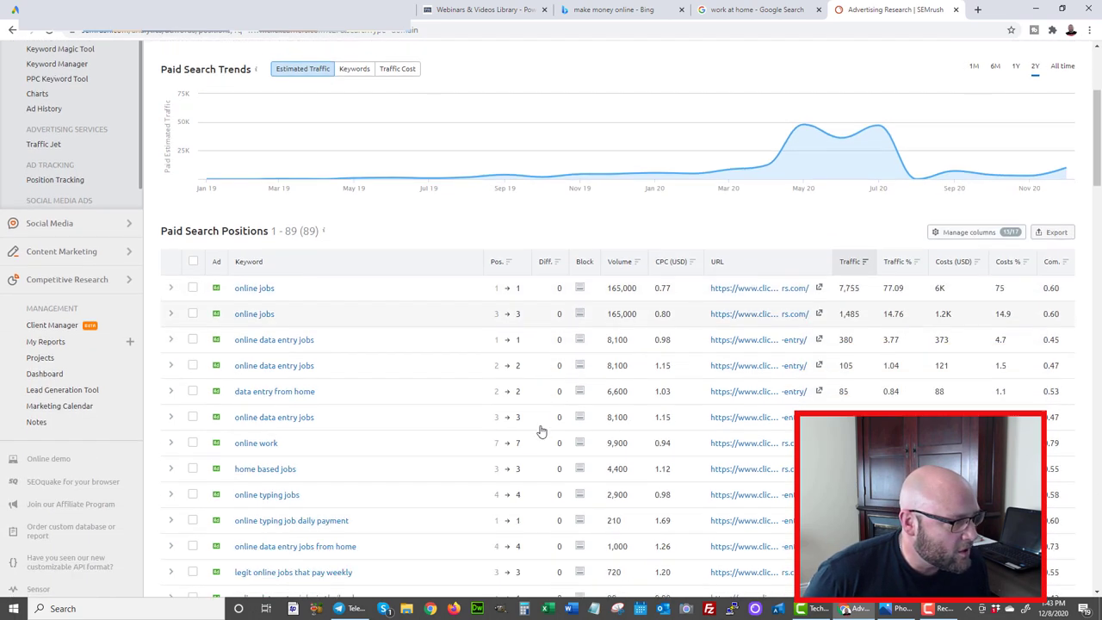
{"action": "scroll", "coordinate": [551, 435], "scroll_direction": "down", "scroll_amount": 2}
{"action": "scroll", "coordinate": [551, 435], "scroll_direction": "down", "scroll_amount": 2}
{"action": "scroll", "coordinate": [366, 489], "scroll_direction": "down", "scroll_amount": 1}
{"action": "scroll", "coordinate": [366, 489], "scroll_direction": "down", "scroll_amount": 2}
{"action": "scroll", "coordinate": [366, 489], "scroll_direction": "down", "scroll_amount": 5}
{"action": "scroll", "coordinate": [366, 489], "scroll_direction": "down", "scroll_amount": 3}
{"action": "scroll", "coordinate": [366, 489], "scroll_direction": "down", "scroll_amount": 2}
{"action": "scroll", "coordinate": [366, 489], "scroll_direction": "down", "scroll_amount": 2}
{"action": "scroll", "coordinate": [366, 489], "scroll_direction": "down", "scroll_amount": 2}
{"action": "scroll", "coordinate": [341, 390], "scroll_direction": "down", "scroll_amount": 2}
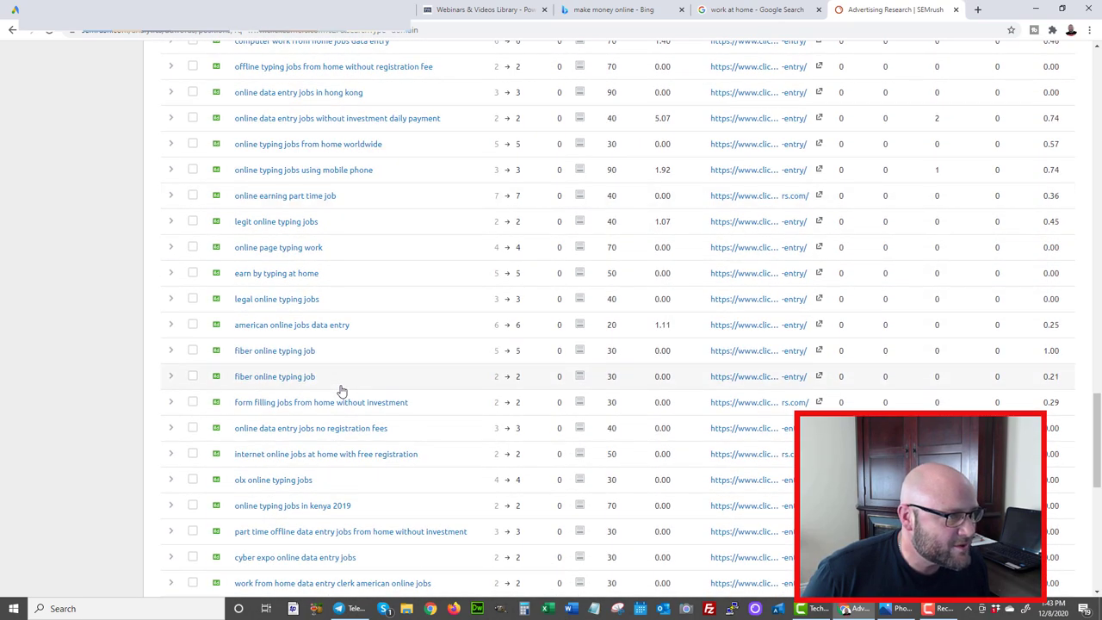
{"action": "scroll", "coordinate": [341, 390], "scroll_direction": "down", "scroll_amount": 3}
{"action": "scroll", "coordinate": [341, 390], "scroll_direction": "down", "scroll_amount": 3}
{"action": "scroll", "coordinate": [341, 390], "scroll_direction": "up", "scroll_amount": 3}
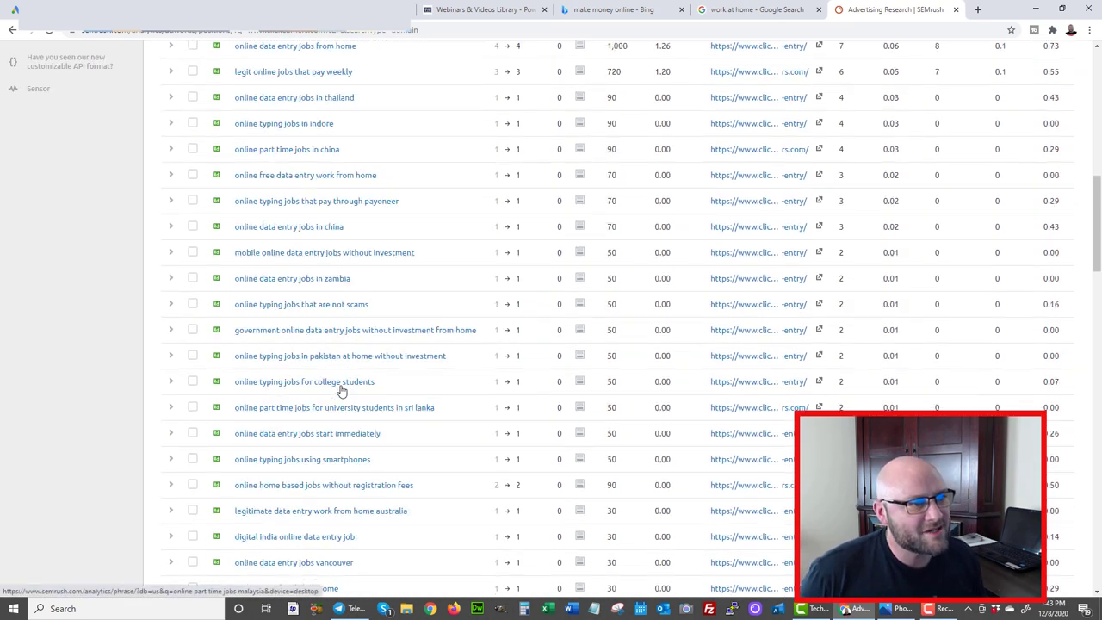
{"action": "scroll", "coordinate": [341, 390], "scroll_direction": "up", "scroll_amount": 10}
{"action": "scroll", "coordinate": [341, 390], "scroll_direction": "up", "scroll_amount": 2}
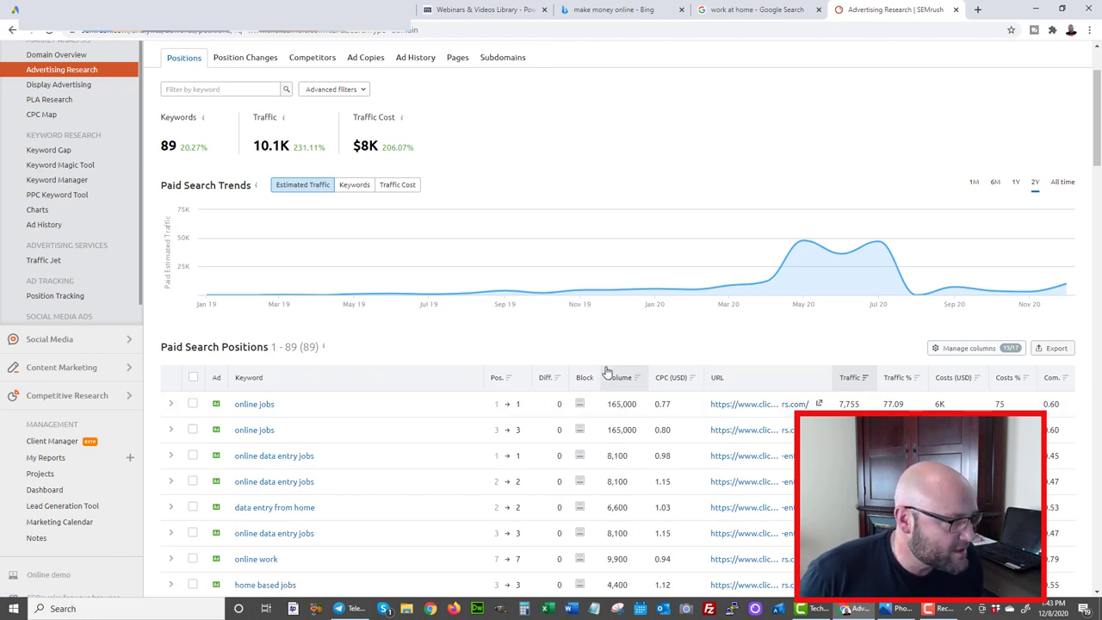
{"action": "scroll", "coordinate": [300, 287], "scroll_direction": "up", "scroll_amount": 2}
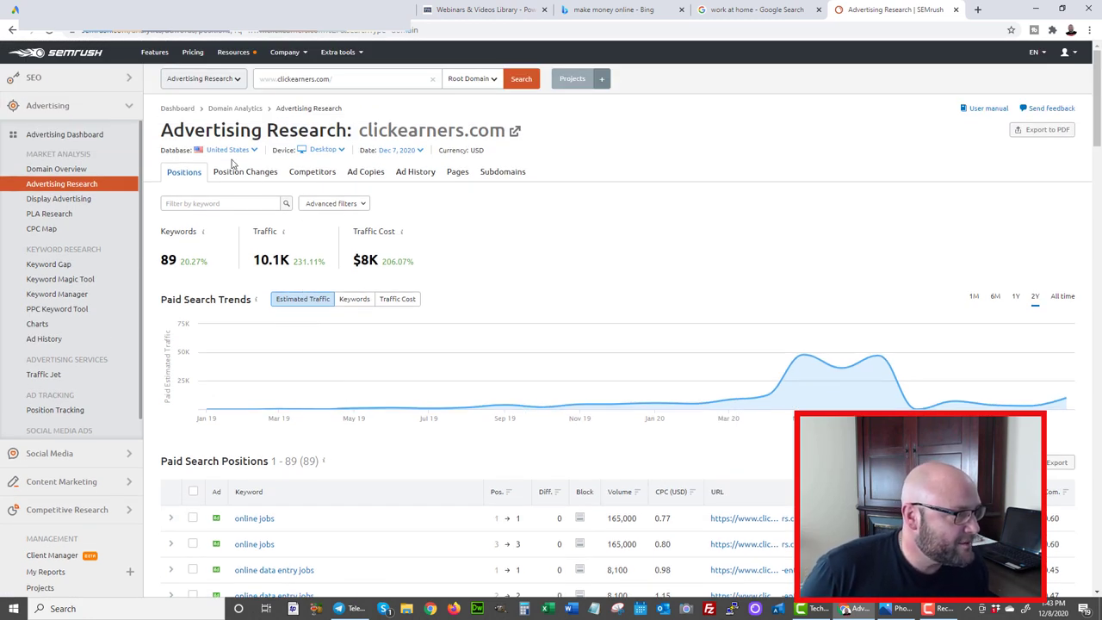
Step: Browse clickearners.com's 70 ad copies in the Ad Copies report
{"action": "left_click", "coordinate": [363, 175]}
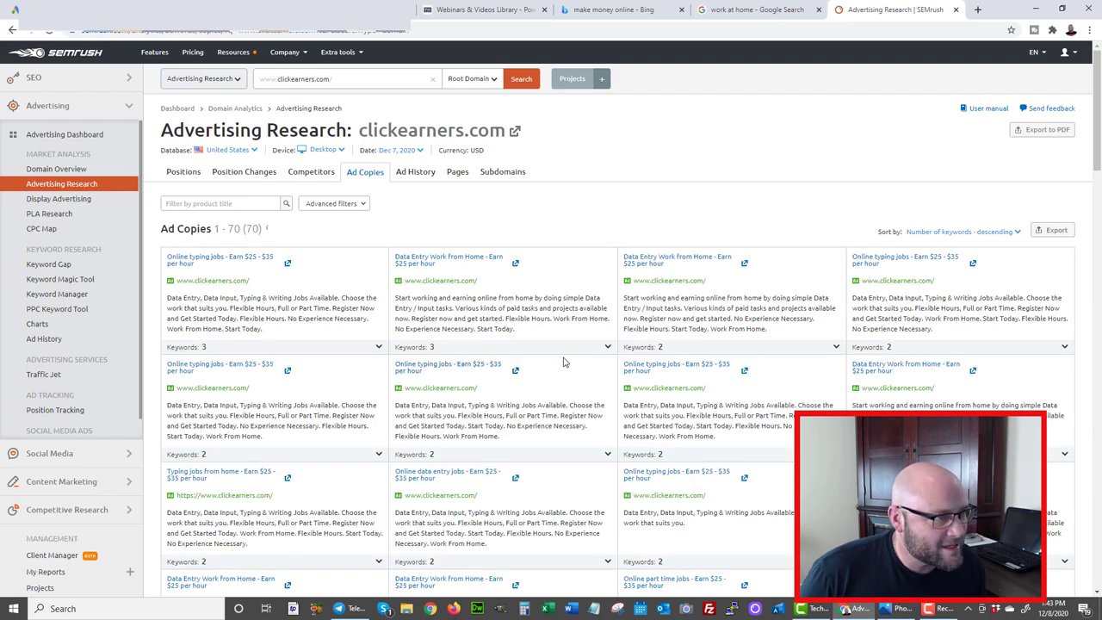
{"action": "scroll", "coordinate": [735, 289], "scroll_direction": "down", "scroll_amount": 2}
{"action": "scroll", "coordinate": [734, 288], "scroll_direction": "down", "scroll_amount": 3}
{"action": "scroll", "coordinate": [734, 289], "scroll_direction": "down", "scroll_amount": 2}
{"action": "scroll", "coordinate": [735, 288], "scroll_direction": "down", "scroll_amount": 2}
{"action": "scroll", "coordinate": [735, 289], "scroll_direction": "down", "scroll_amount": 2}
{"action": "scroll", "coordinate": [735, 289], "scroll_direction": "down", "scroll_amount": 2}
{"action": "scroll", "coordinate": [734, 289], "scroll_direction": "down", "scroll_amount": 2}
{"action": "scroll", "coordinate": [734, 288], "scroll_direction": "down", "scroll_amount": 2}
{"action": "scroll", "coordinate": [878, 351], "scroll_direction": "up", "scroll_amount": 1}
{"action": "scroll", "coordinate": [878, 351], "scroll_direction": "up", "scroll_amount": 3}
{"action": "scroll", "coordinate": [878, 351], "scroll_direction": "up", "scroll_amount": 3}
{"action": "scroll", "coordinate": [878, 353], "scroll_direction": "up", "scroll_amount": 3}
{"action": "scroll", "coordinate": [878, 353], "scroll_direction": "up", "scroll_amount": 5}
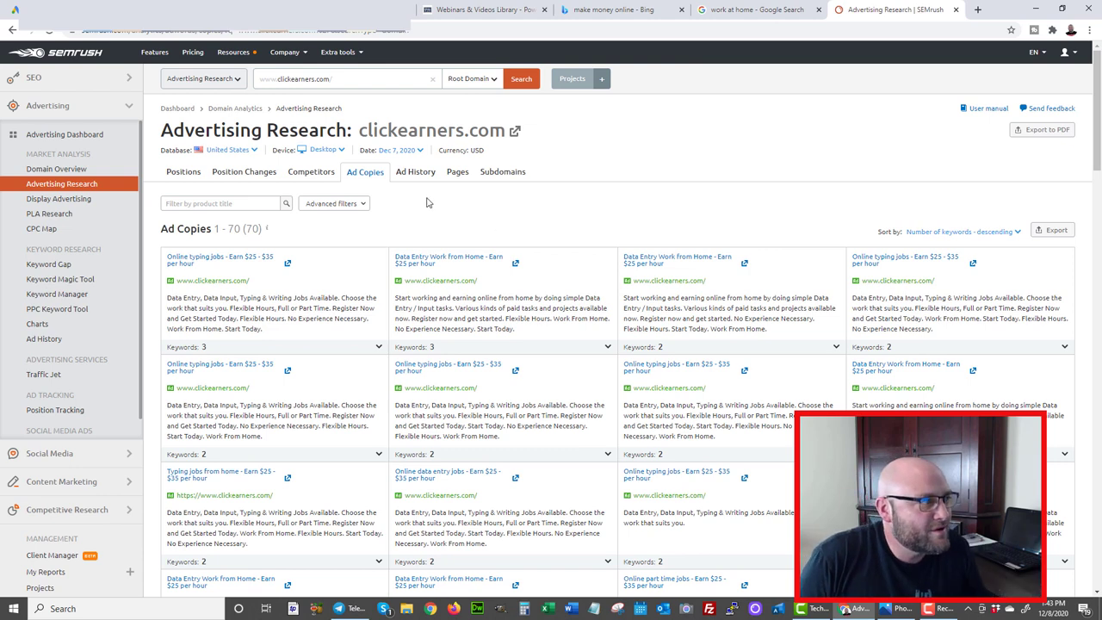
Step: Browse the Paid Competitors table of 95 rivals, led by jobfull.org and prepsuccess.org
{"action": "left_click", "coordinate": [310, 174]}
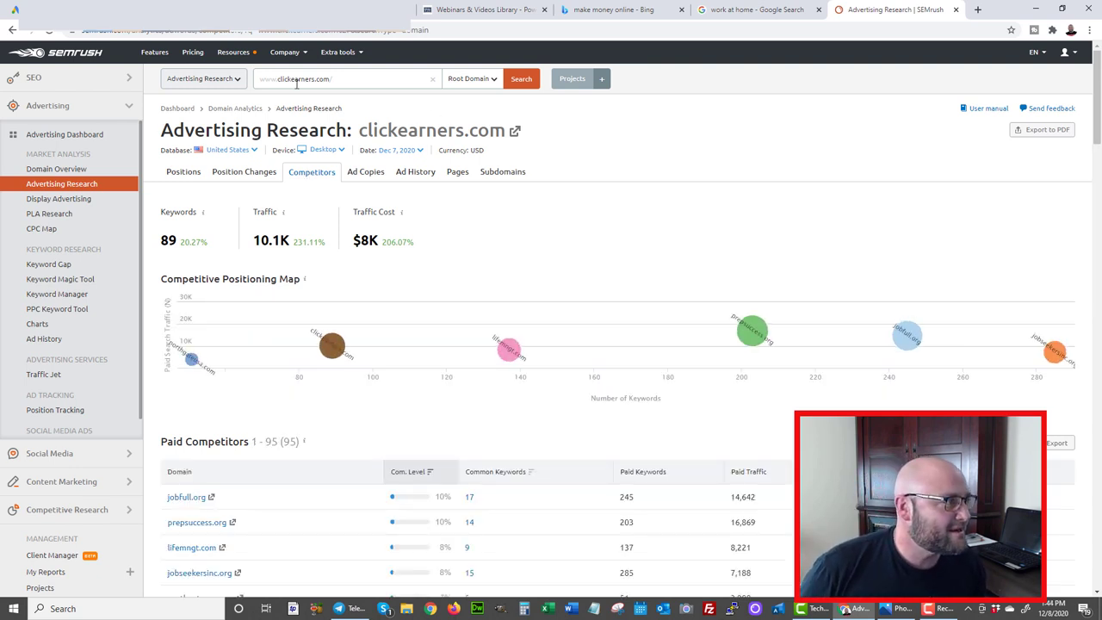
{"action": "scroll", "coordinate": [290, 406], "scroll_direction": "down", "scroll_amount": 3}
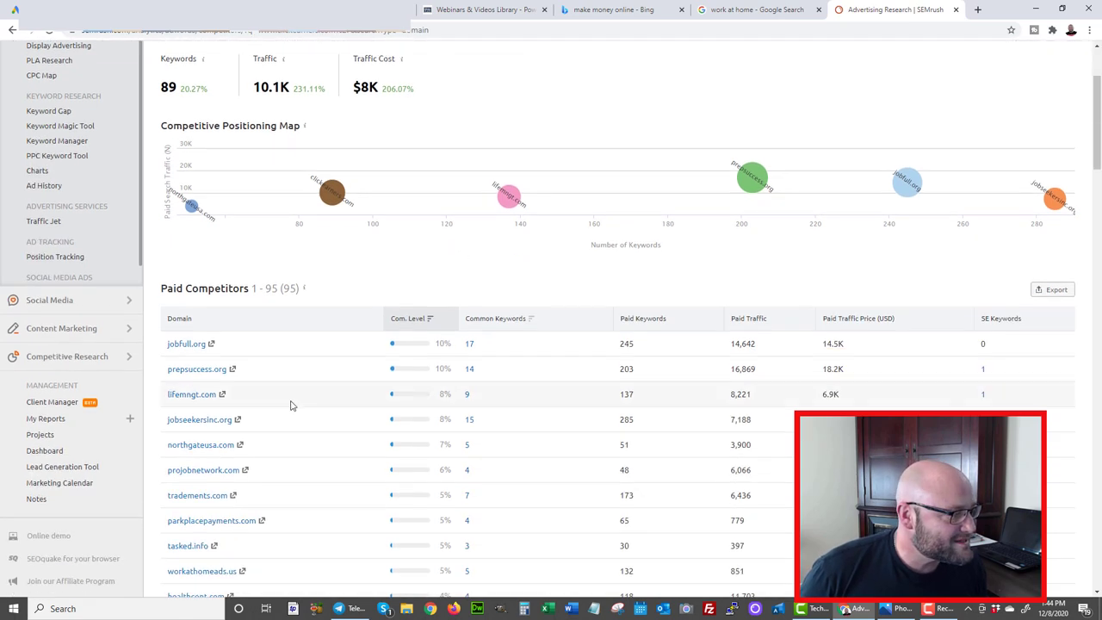
{"action": "scroll", "coordinate": [276, 411], "scroll_direction": "down", "scroll_amount": 3}
{"action": "scroll", "coordinate": [236, 396], "scroll_direction": "down", "scroll_amount": 1}
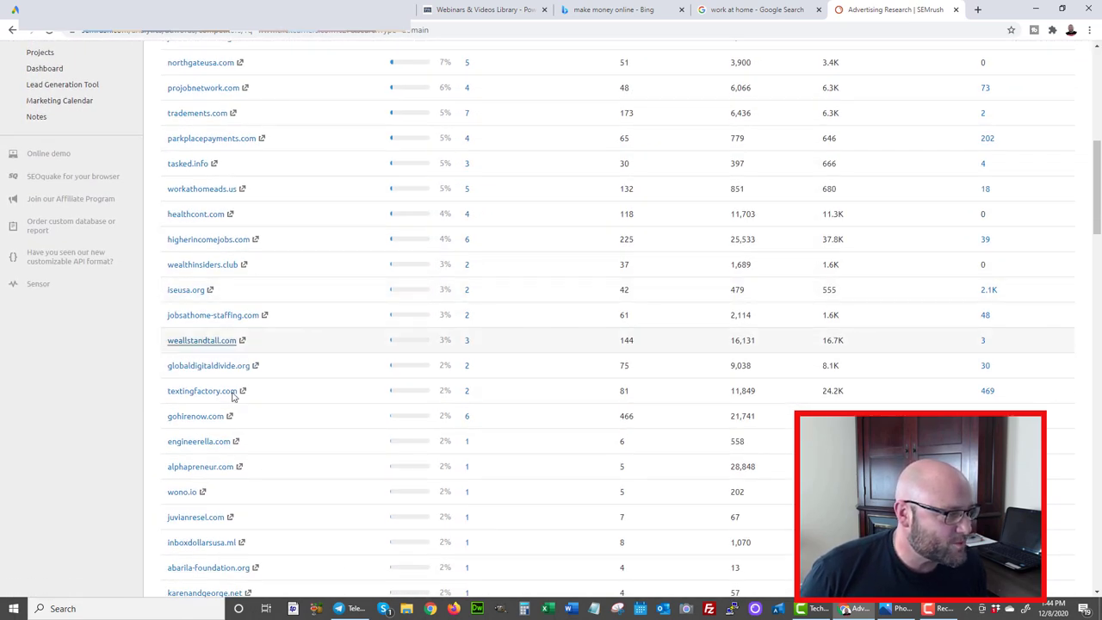
{"action": "scroll", "coordinate": [228, 358], "scroll_direction": "up", "scroll_amount": 4}
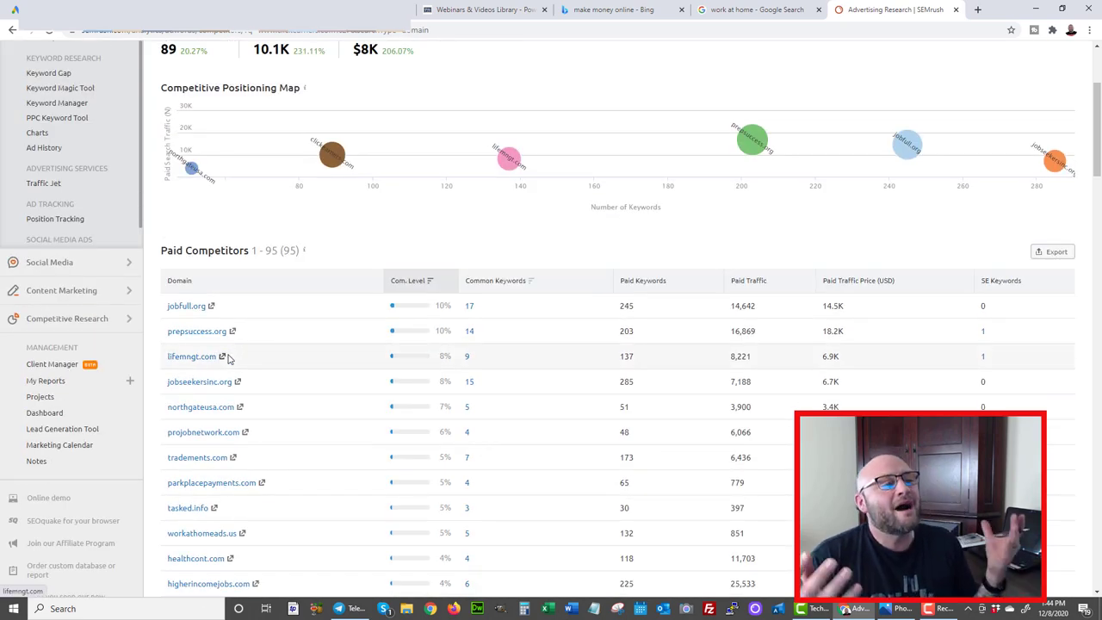
{"action": "scroll", "coordinate": [228, 358], "scroll_direction": "up", "scroll_amount": 2}
{"action": "scroll", "coordinate": [307, 325], "scroll_direction": "down", "scroll_amount": 2}
{"action": "scroll", "coordinate": [145, 484], "scroll_direction": "down", "scroll_amount": 1}
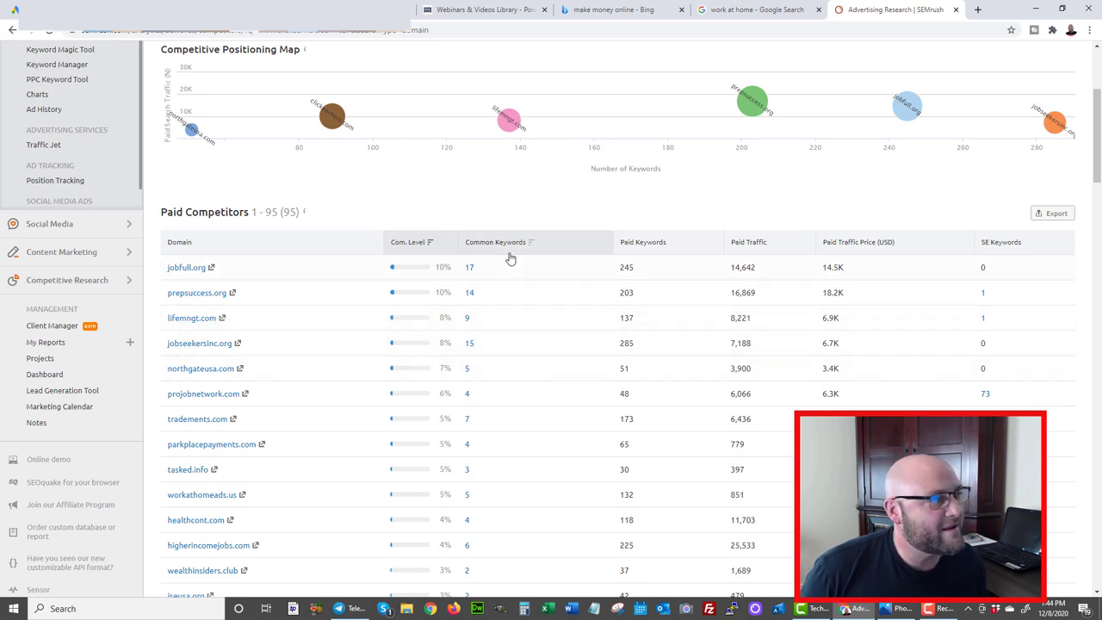
{"action": "scroll", "coordinate": [509, 255], "scroll_direction": "up", "scroll_amount": 3}
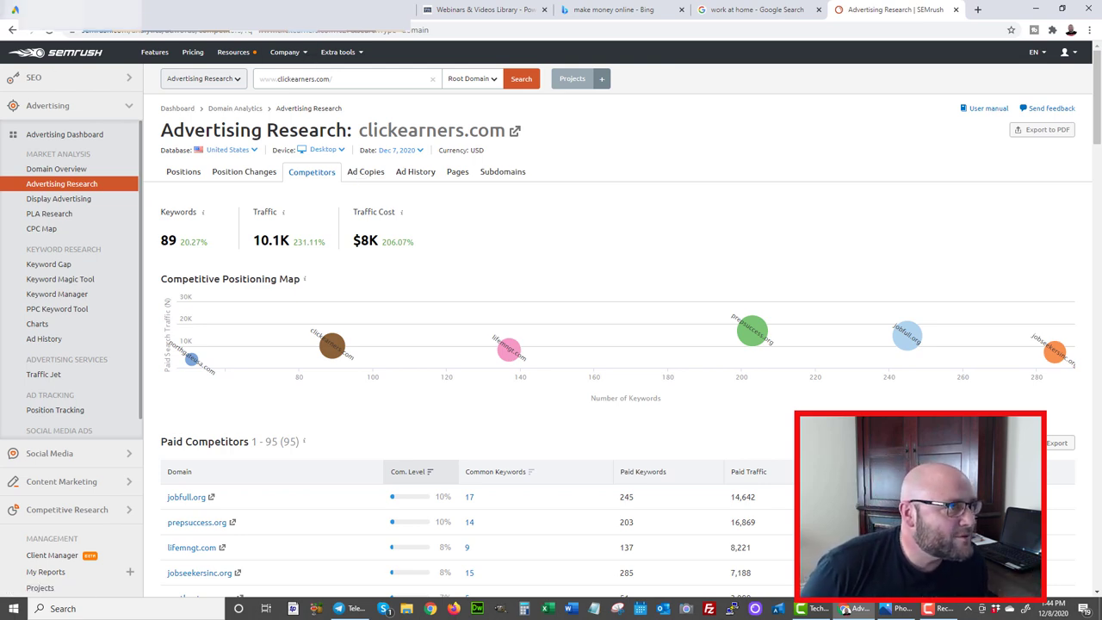
Step: Open Google Ads Campaigns and highlight the two Leads Funnel campaigns' Cost/conv. figures
{"action": "left_click", "coordinate": [69, 10]}
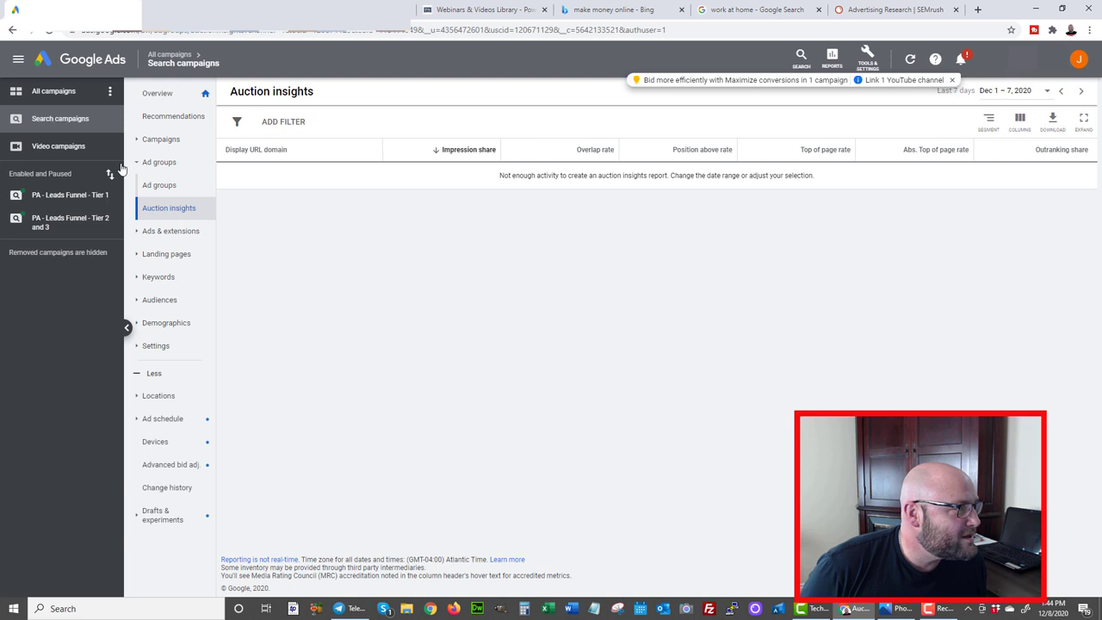
{"action": "left_click", "coordinate": [160, 139]}
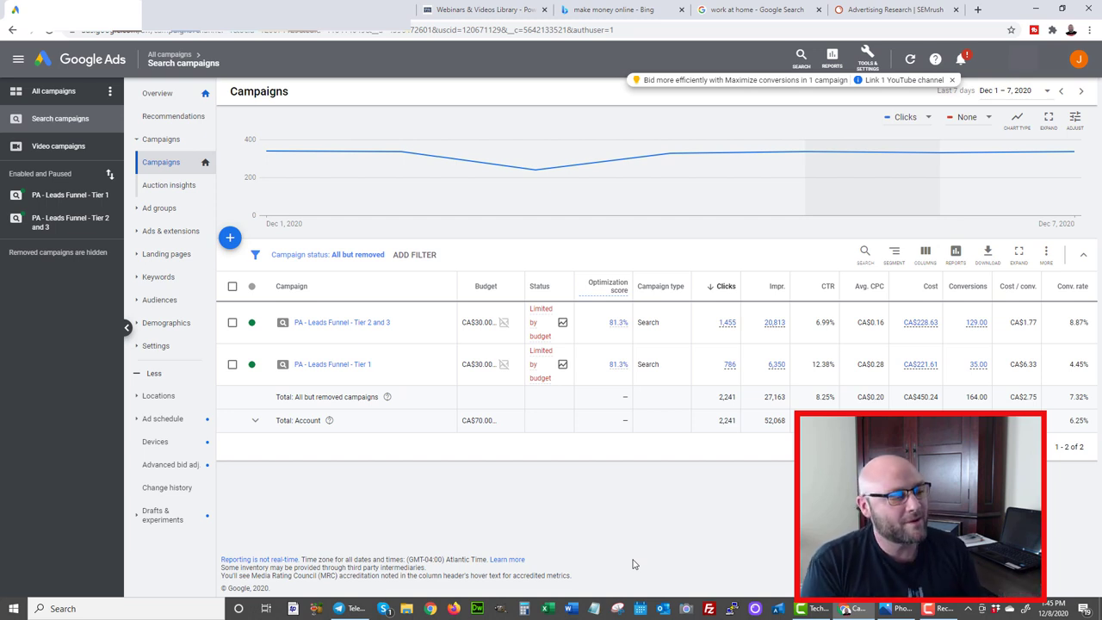
{"action": "mouse_move", "coordinate": [551, 322]}
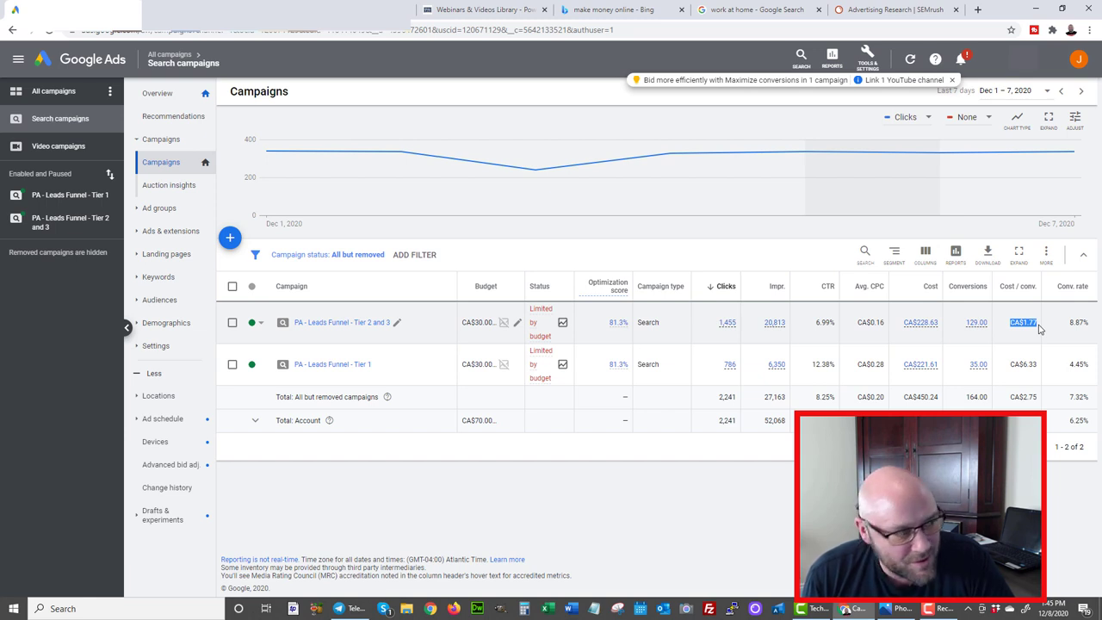
{"action": "left_click_drag", "start_coordinate": [958, 392], "coordinate": [301, 362]}
{"action": "left_click", "coordinate": [404, 344]}
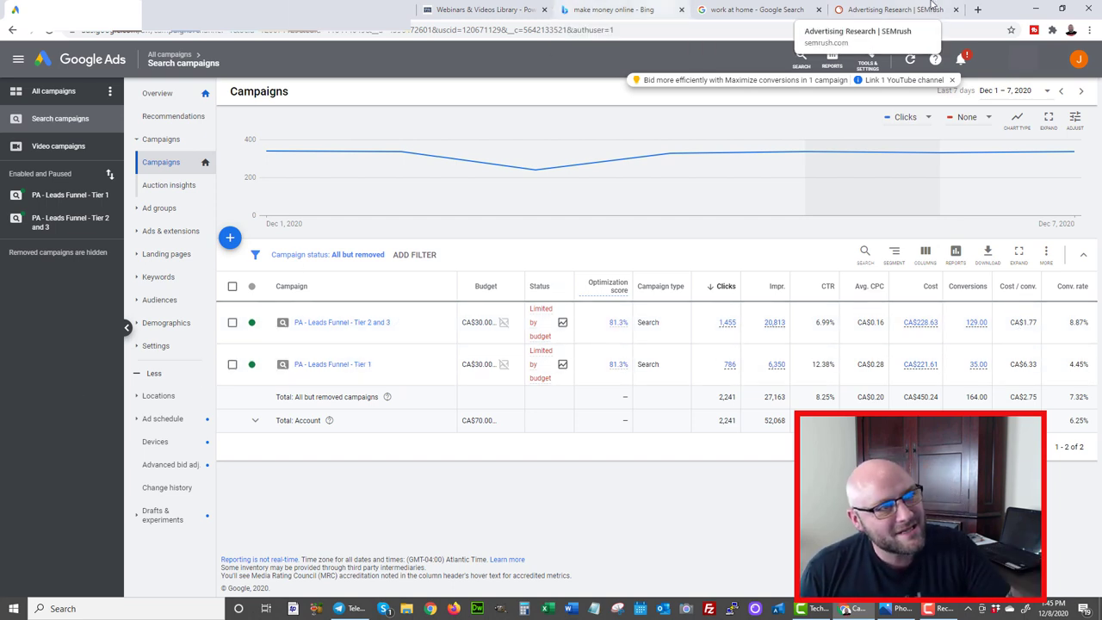
Step: Review clickearners.com's 95 paid competitors in SEMrush, led by jobfull.org and prepsuccess.org
{"action": "left_click", "coordinate": [885, 10]}
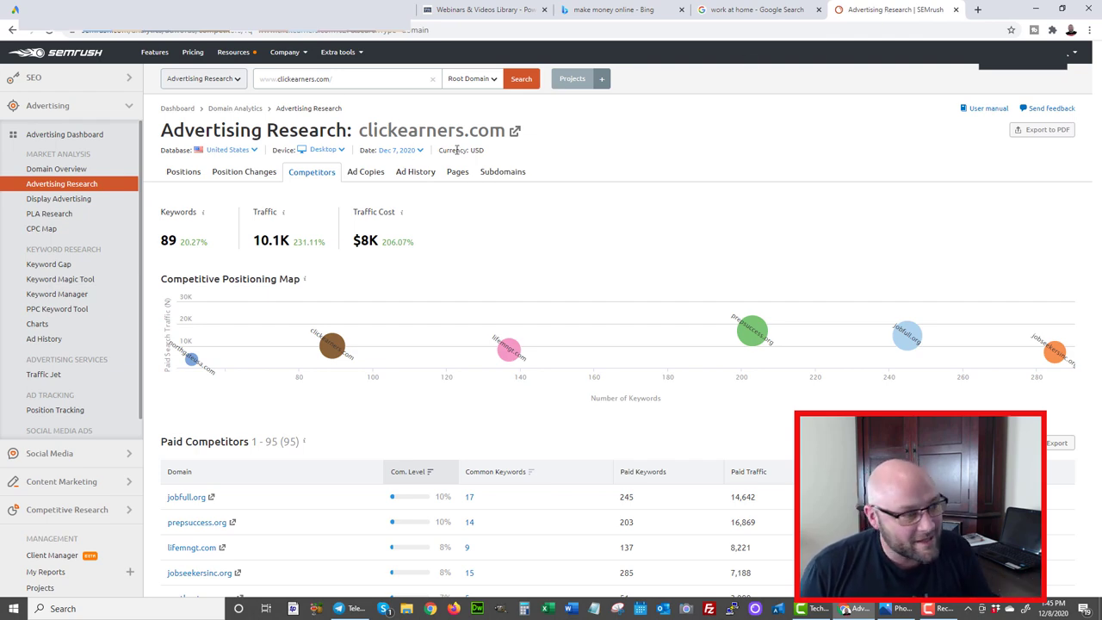
{"action": "scroll", "coordinate": [306, 403], "scroll_direction": "down", "scroll_amount": 3}
{"action": "scroll", "coordinate": [306, 405], "scroll_direction": "down", "scroll_amount": 2}
{"action": "scroll", "coordinate": [305, 405], "scroll_direction": "down", "scroll_amount": 3}
{"action": "scroll", "coordinate": [306, 406], "scroll_direction": "down", "scroll_amount": 3}
{"action": "scroll", "coordinate": [305, 406], "scroll_direction": "up", "scroll_amount": 3}
{"action": "scroll", "coordinate": [306, 405], "scroll_direction": "up", "scroll_amount": 3}
{"action": "scroll", "coordinate": [305, 406], "scroll_direction": "up", "scroll_amount": 3}
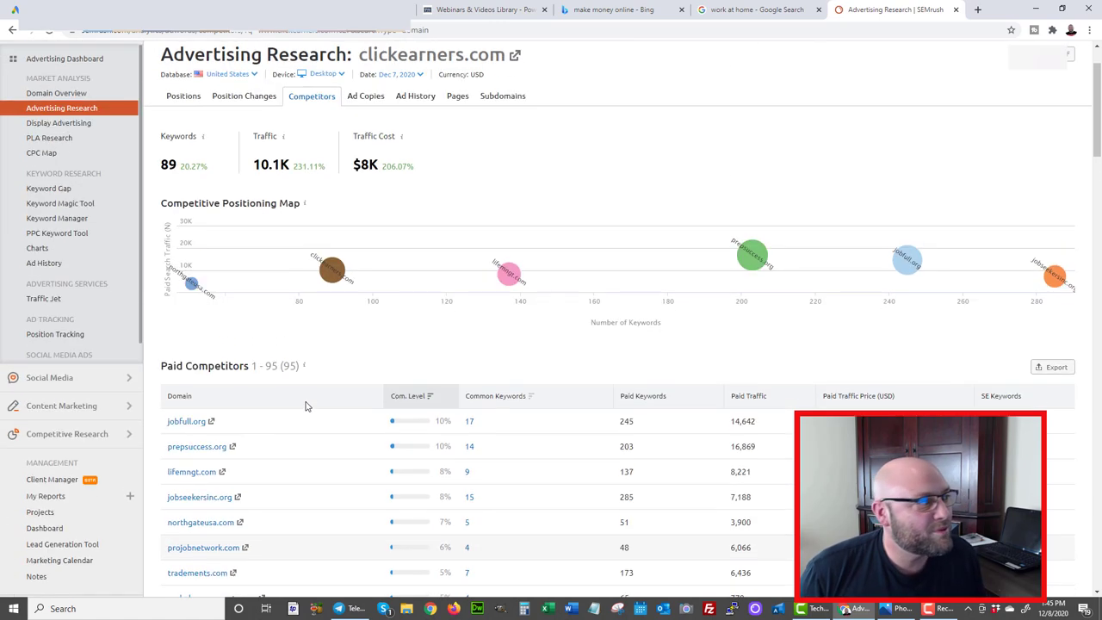
{"action": "scroll", "coordinate": [305, 405], "scroll_direction": "up", "scroll_amount": 1}
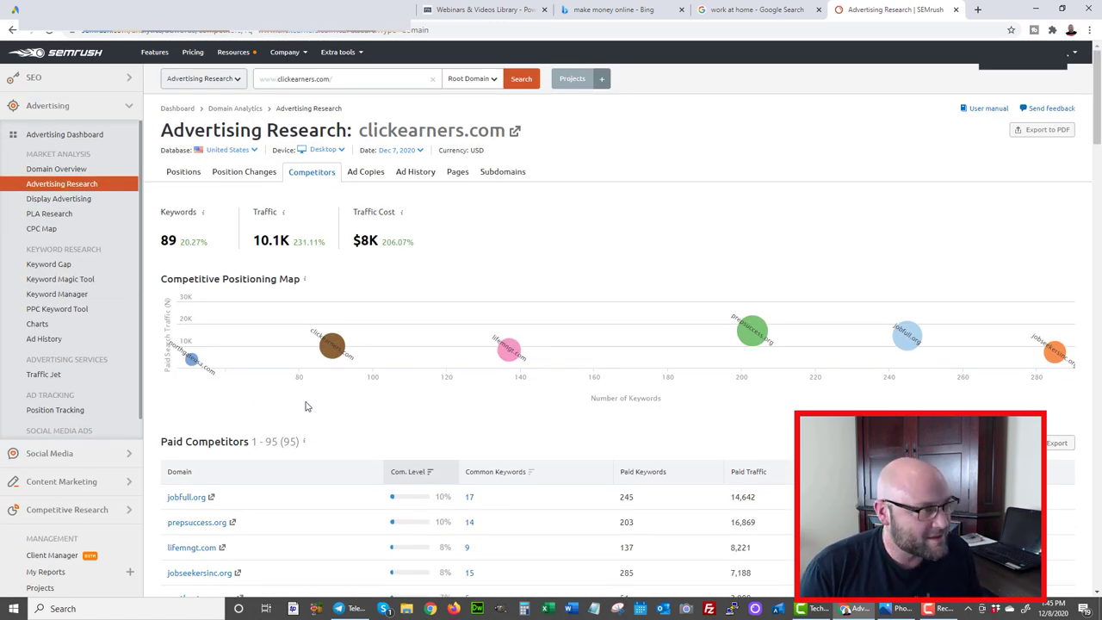